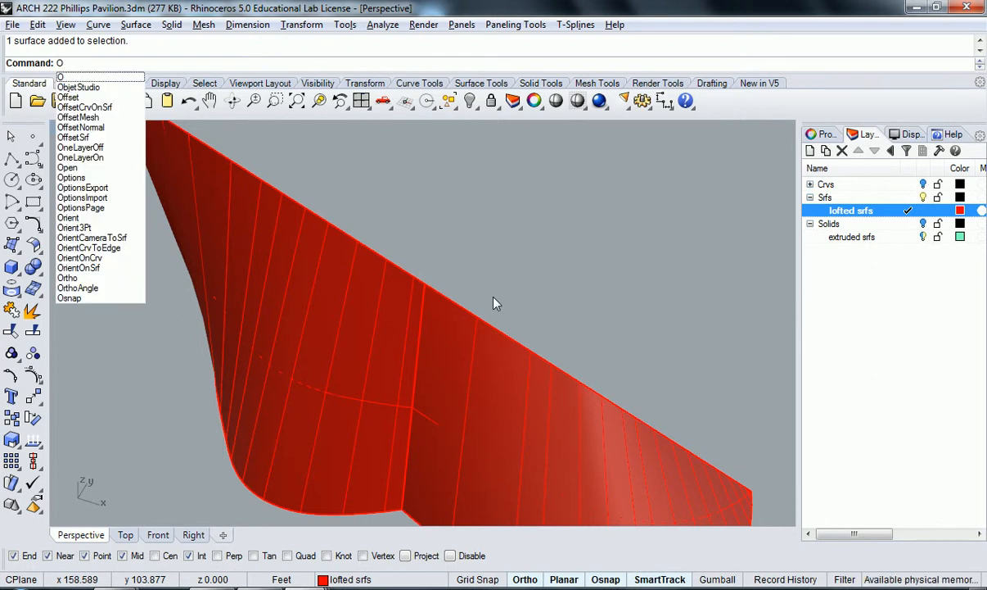
Step: Offset the lofted surface with the rounded lower end using OffsetSrf, keeping the default distance
{"action": "type", "text": "ffsetS"}
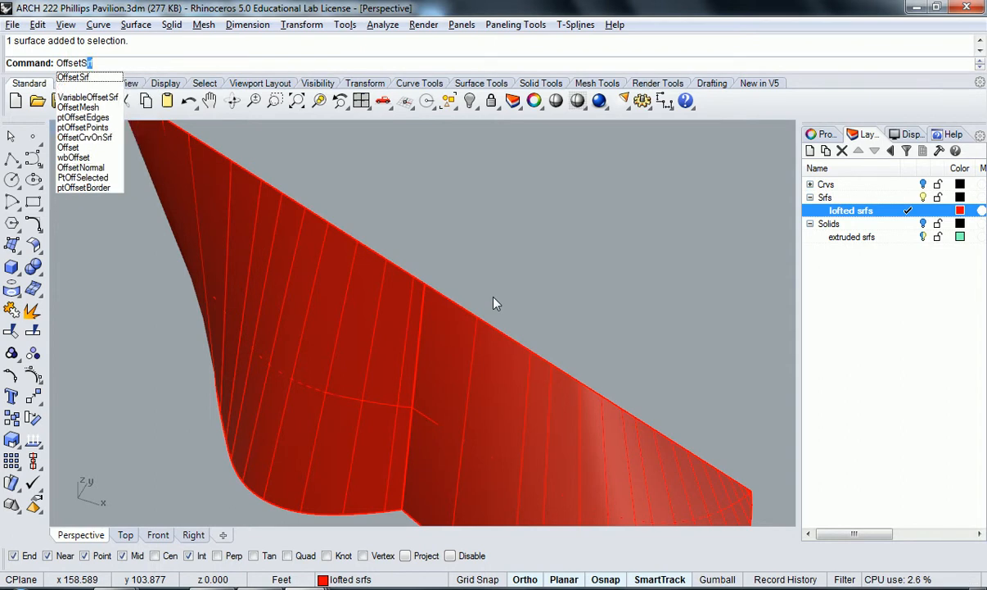
{"action": "key", "text": "Return"}
{"action": "left_click", "coordinate": [457, 385]}
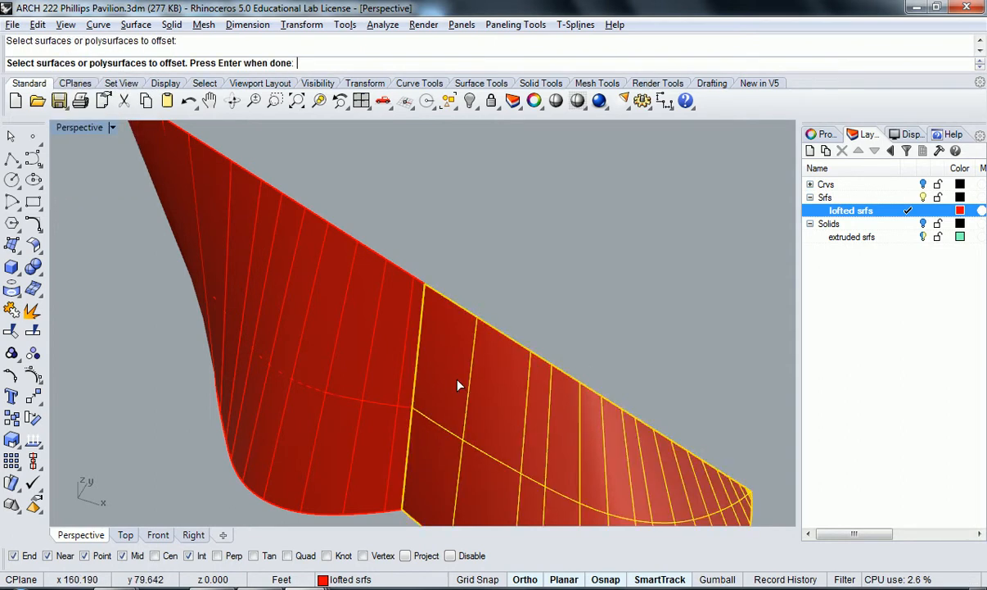
{"action": "key", "text": "Return"}
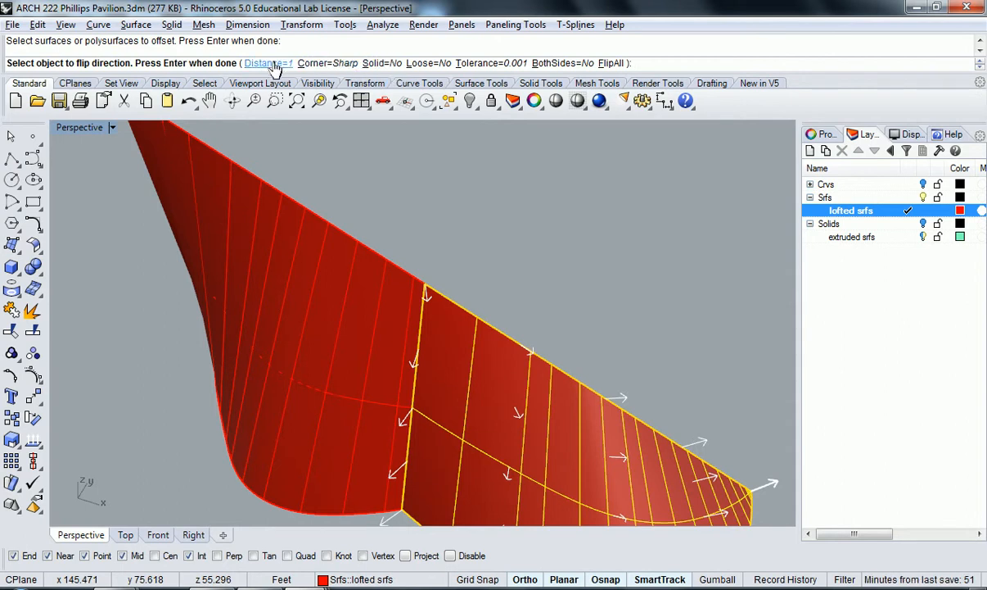
{"action": "right_click_drag", "start_coordinate": [507, 213], "coordinate": [409, 249]}
{"action": "key", "text": "Return"}
Step: Offset the adjoining taller lofted surface with the same OffsetSrf settings
{"action": "left_click", "coordinate": [436, 296]}
{"action": "key", "text": "Return"}
{"action": "key", "text": "Return"}
{"action": "right_click_drag", "start_coordinate": [378, 281], "coordinate": [397, 320]}
{"action": "scroll", "coordinate": [475, 278], "scroll_direction": "up", "scroll_amount": 6}
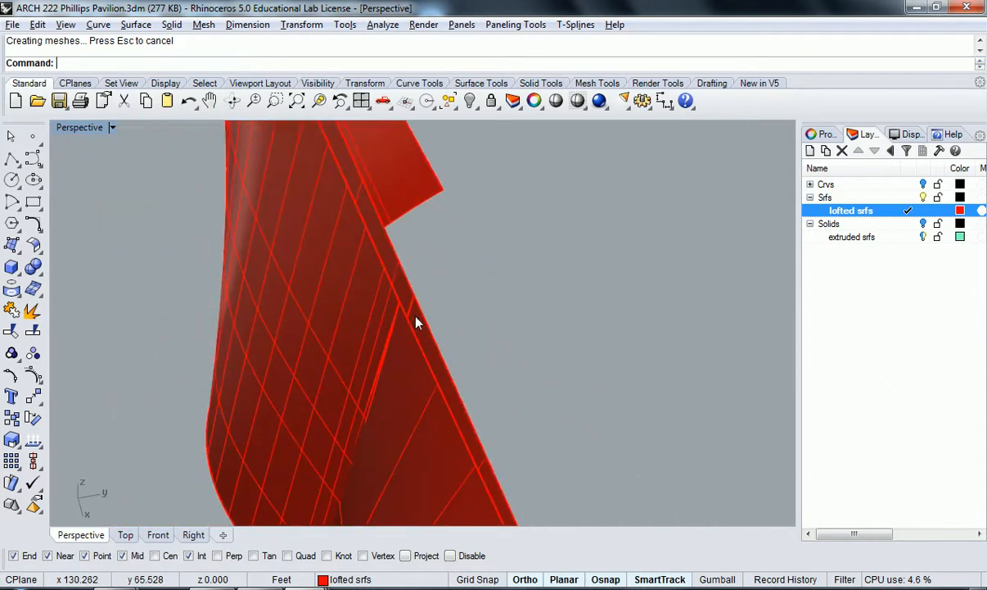
Step: Select the two lofted surfaces and their offsets, and create the intersection curves between them with Intersect
{"action": "left_click", "coordinate": [415, 322]}
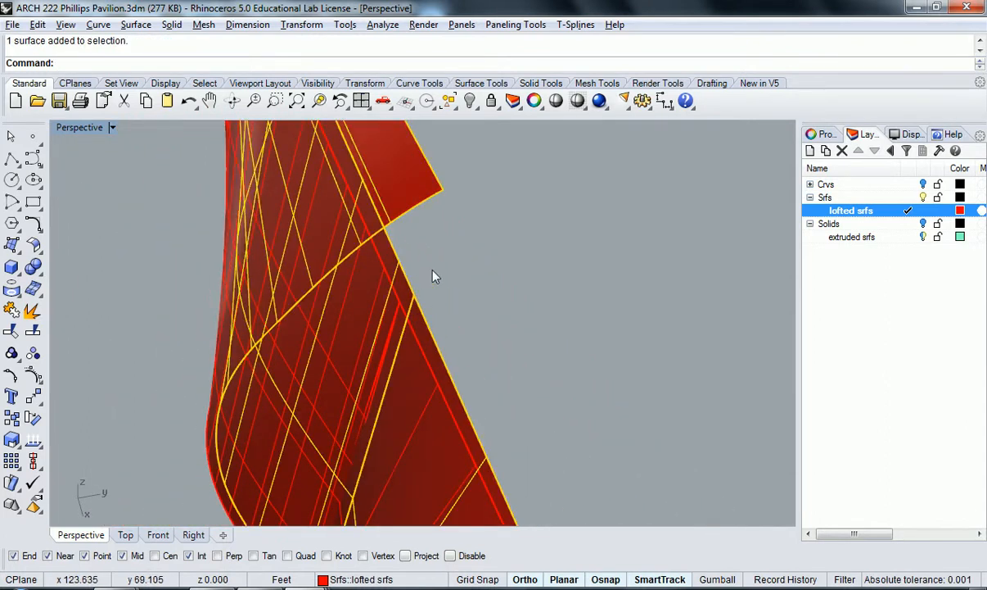
{"action": "key", "text": "Return"}
{"action": "right_click_drag", "start_coordinate": [434, 276], "coordinate": [487, 391]}
{"action": "left_click", "coordinate": [487, 390]}
{"action": "scroll", "coordinate": [388, 401], "scroll_direction": "up", "scroll_amount": 5}
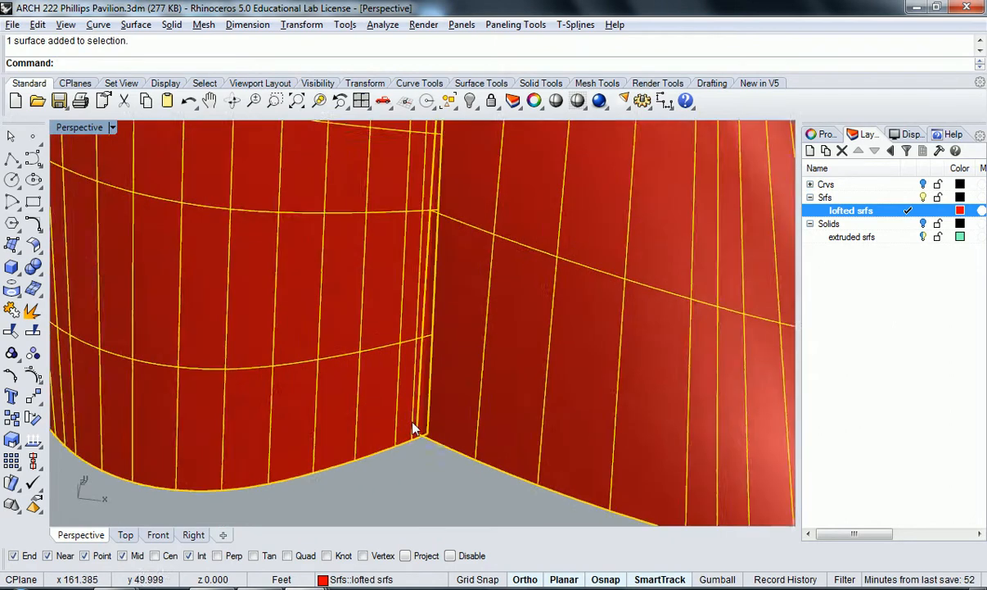
{"action": "left_click", "coordinate": [424, 444]}
{"action": "scroll", "coordinate": [432, 442], "scroll_direction": "down", "scroll_amount": 5}
{"action": "scroll", "coordinate": [473, 385], "scroll_direction": "up", "scroll_amount": 3}
{"action": "left_click", "coordinate": [458, 401]}
{"action": "left_click", "coordinate": [395, 368], "text": "shift"}
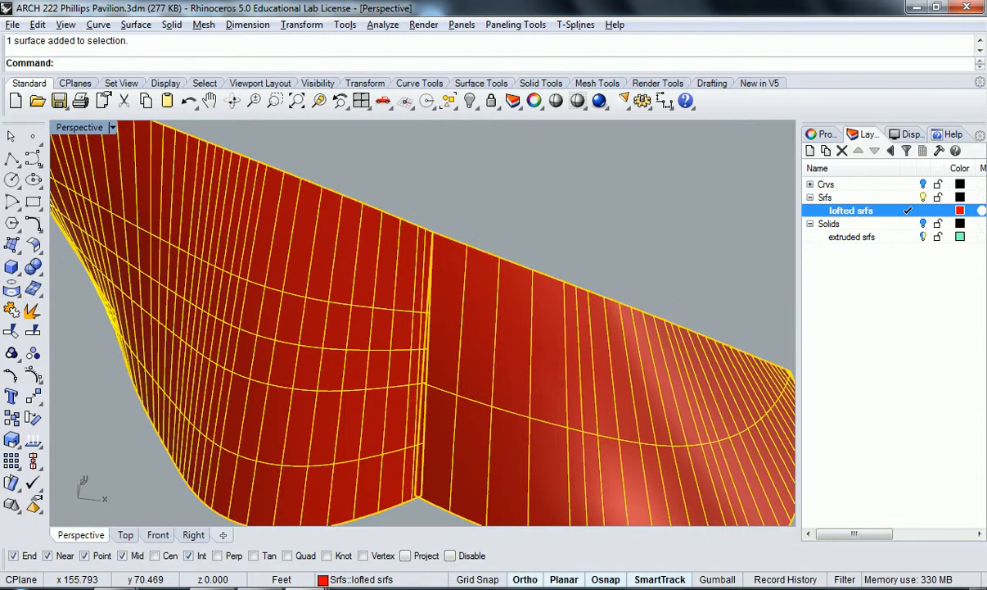
{"action": "type", "text": "Inter"}
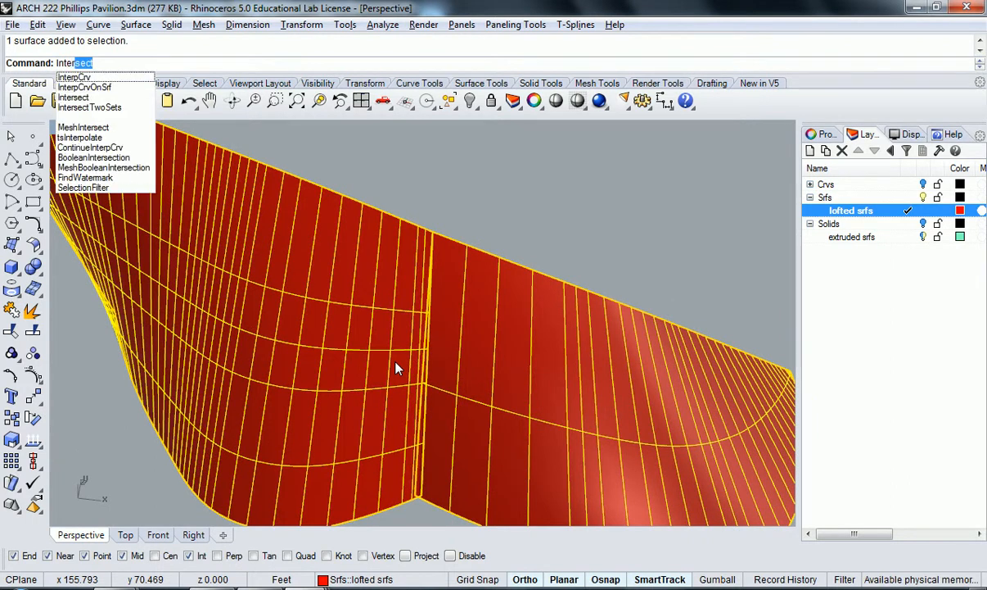
{"action": "type", "text": "se"}
{"action": "key", "text": "Return"}
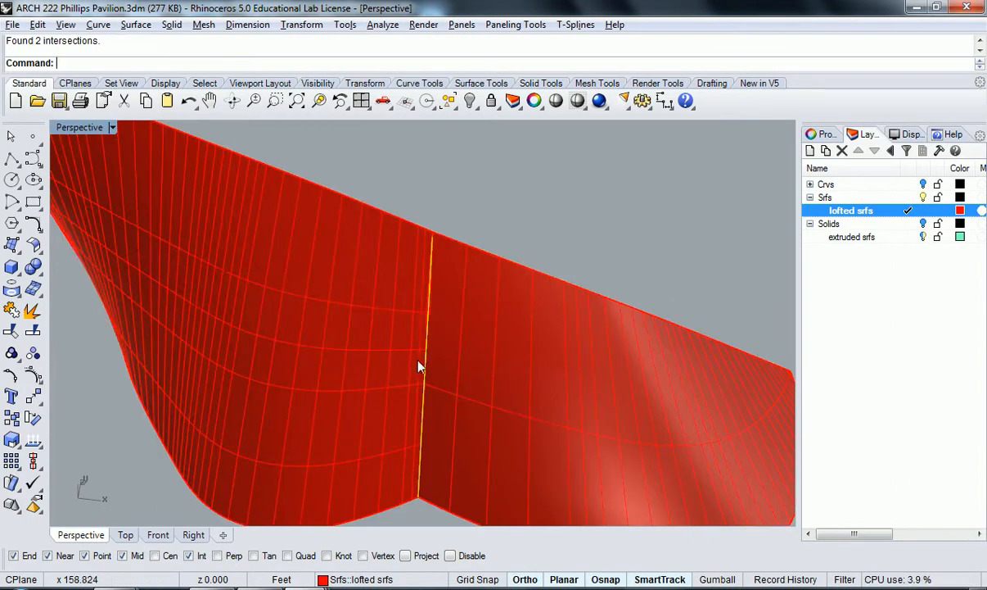
{"action": "key", "text": "Escape"}
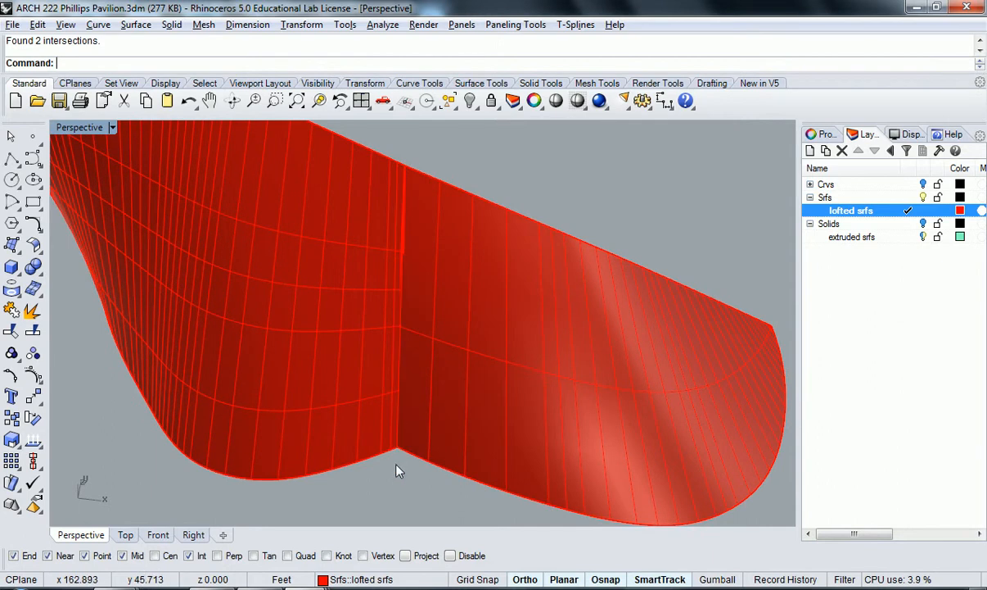
Step: Create a new sublayer Layer 01 under Srfs and move the two intersection curves at the seam onto it
{"action": "left_click_drag", "start_coordinate": [385, 139], "coordinate": [415, 491]}
{"action": "left_click", "coordinate": [813, 185]}
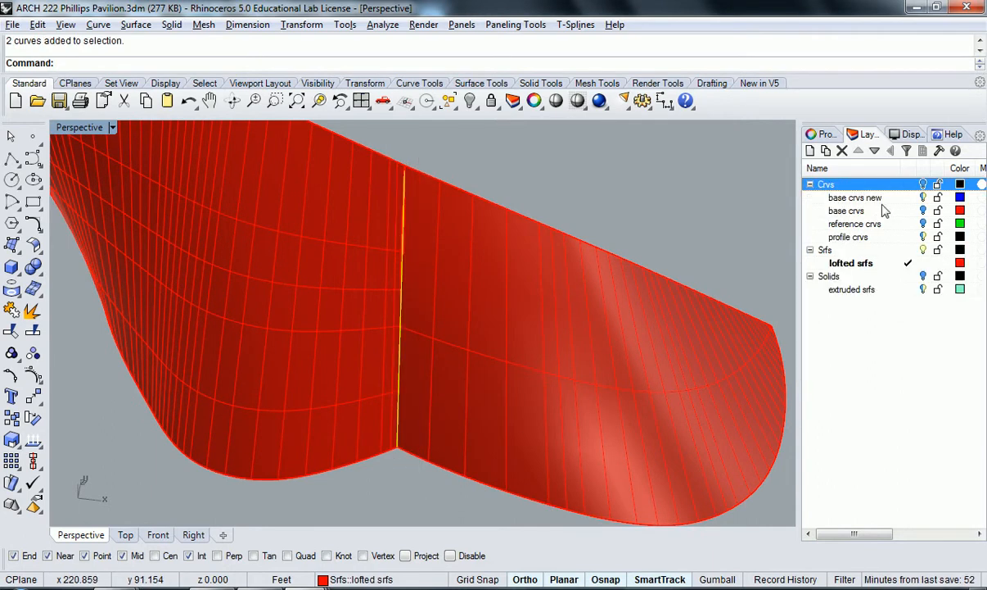
{"action": "left_click", "coordinate": [810, 184]}
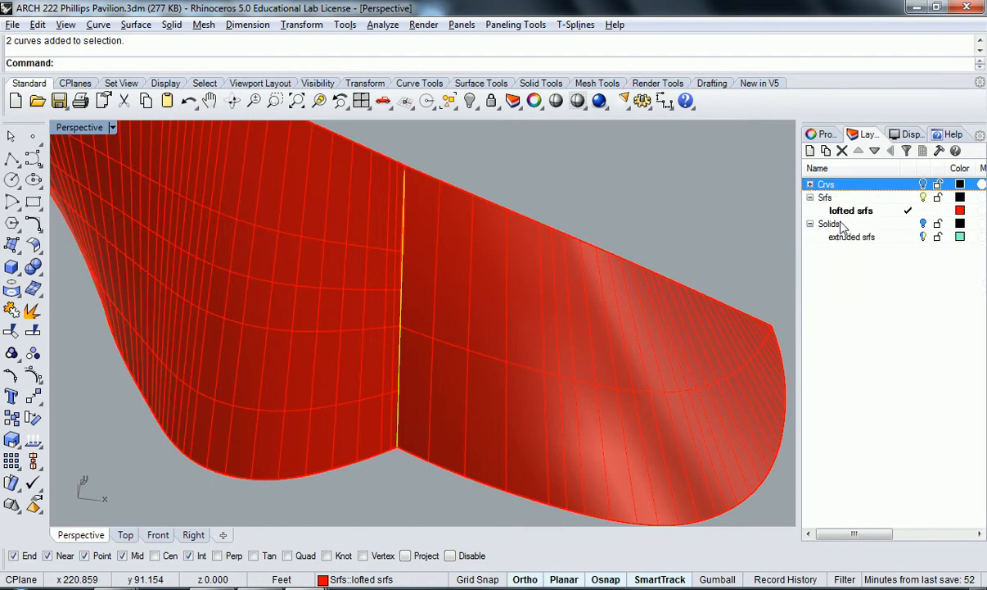
{"action": "left_click", "coordinate": [823, 197]}
{"action": "left_click", "coordinate": [826, 151]}
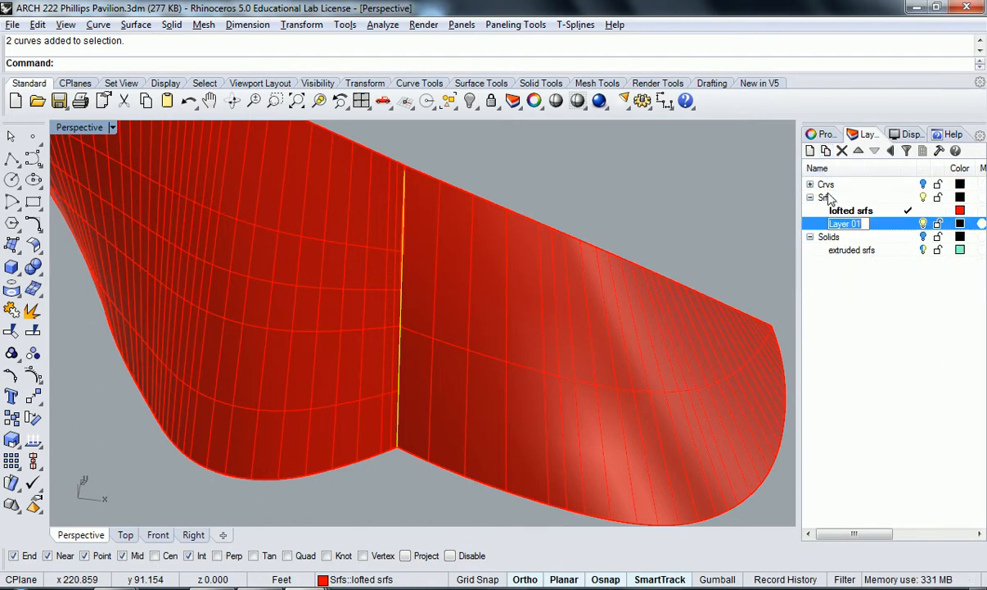
{"action": "right_click", "coordinate": [884, 228]}
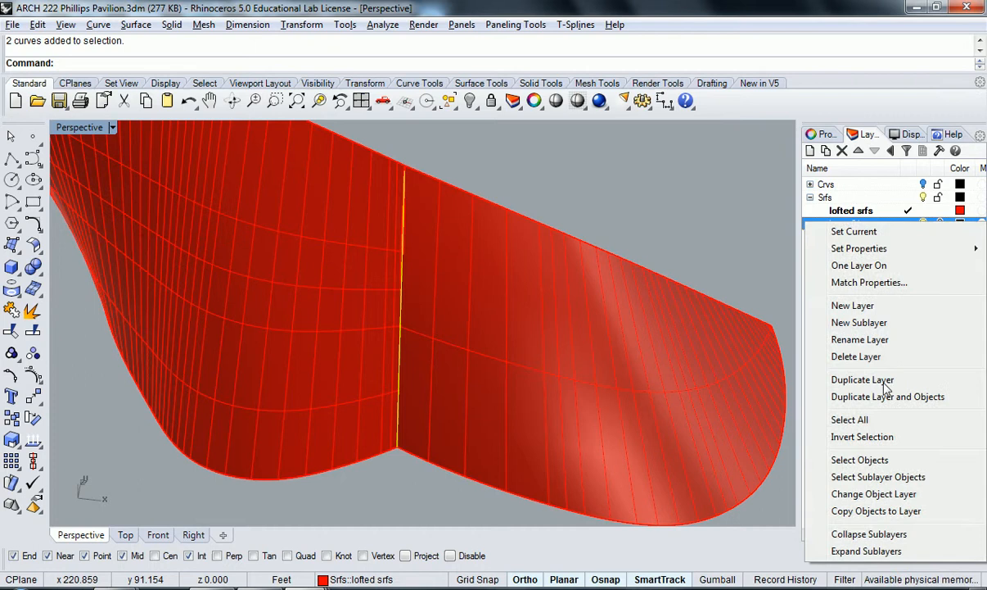
{"action": "left_click", "coordinate": [882, 491]}
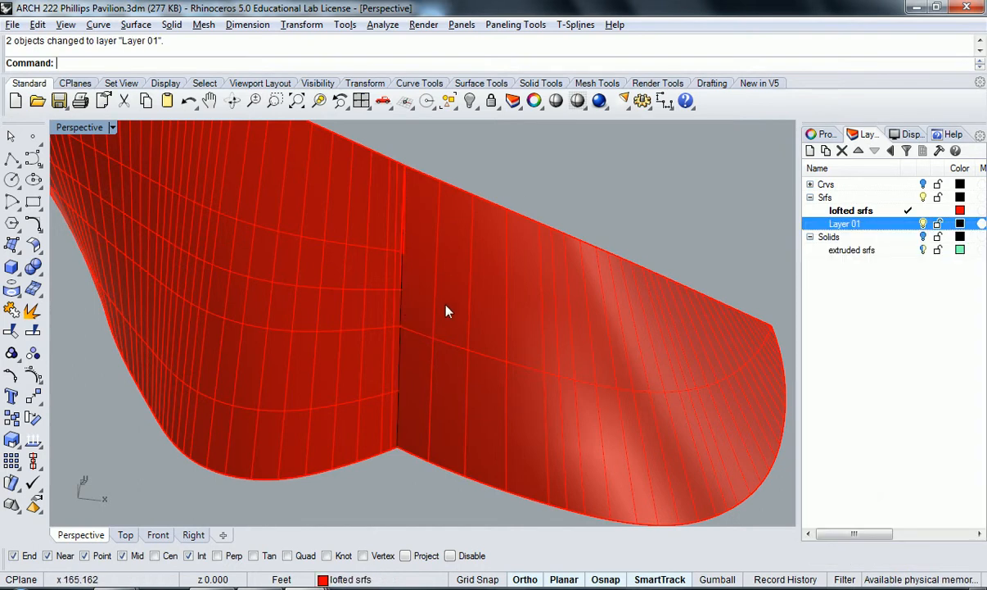
Step: Examine up close how the intersection curve meets the surface edges at the base corner of the seam
{"action": "scroll", "coordinate": [407, 332], "scroll_direction": "up", "scroll_amount": 4}
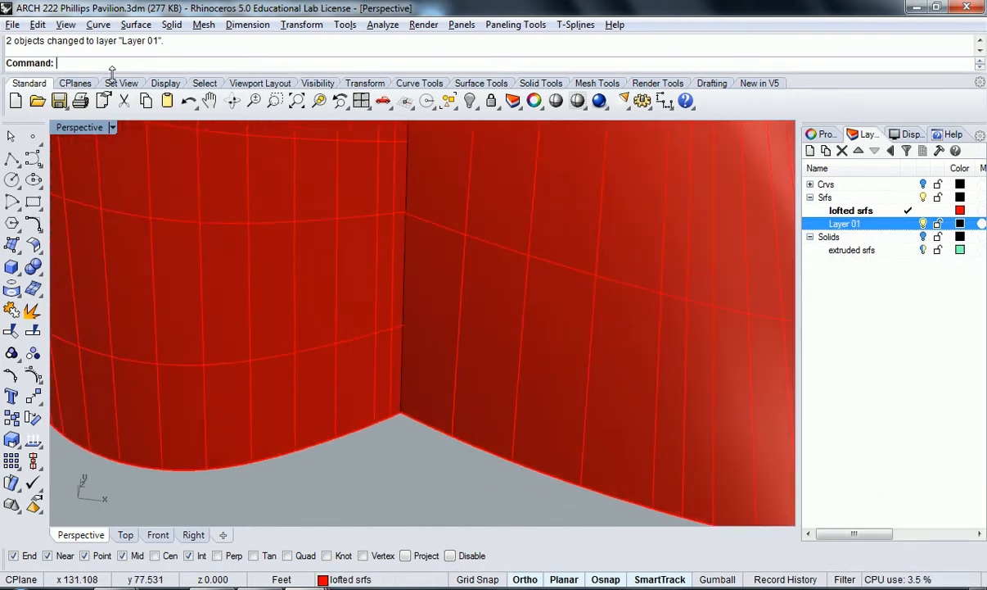
{"action": "left_click", "coordinate": [275, 99]}
{"action": "left_click_drag", "start_coordinate": [387, 379], "coordinate": [433, 444]}
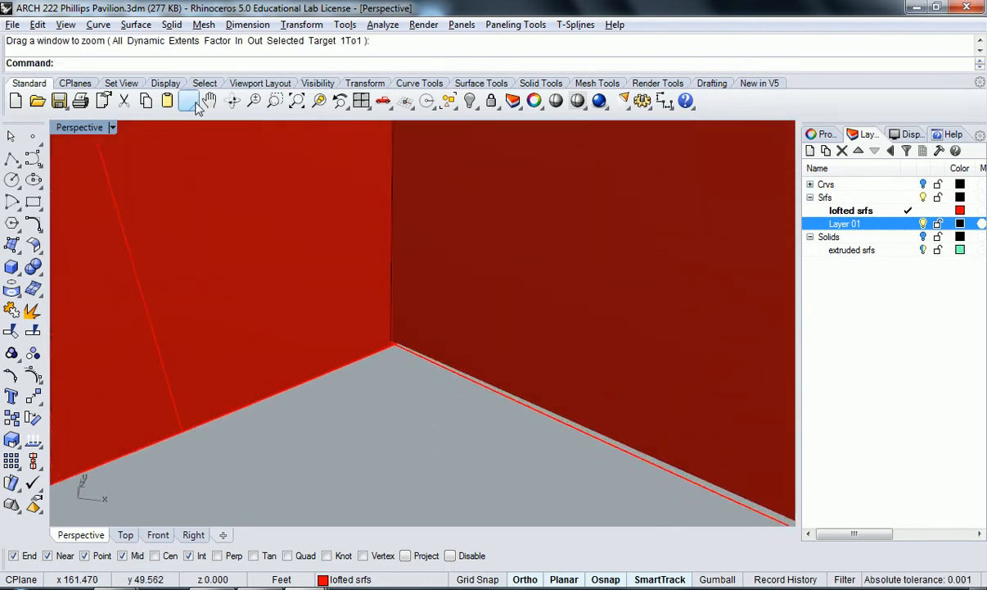
{"action": "left_click", "coordinate": [274, 100]}
{"action": "right_click_drag", "start_coordinate": [390, 347], "coordinate": [281, 123]}
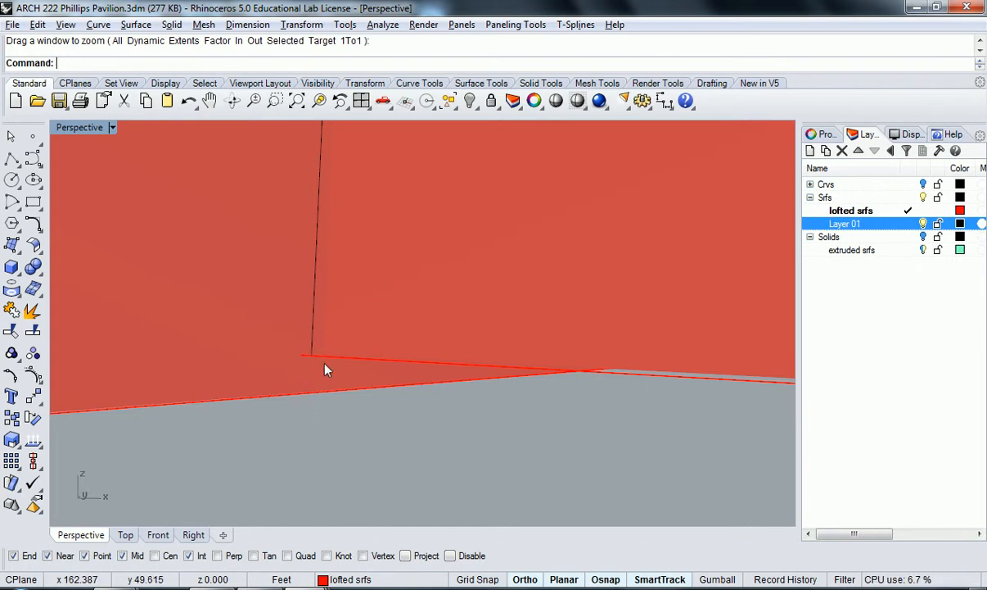
{"action": "scroll", "coordinate": [327, 418], "scroll_direction": "down", "scroll_amount": 5}
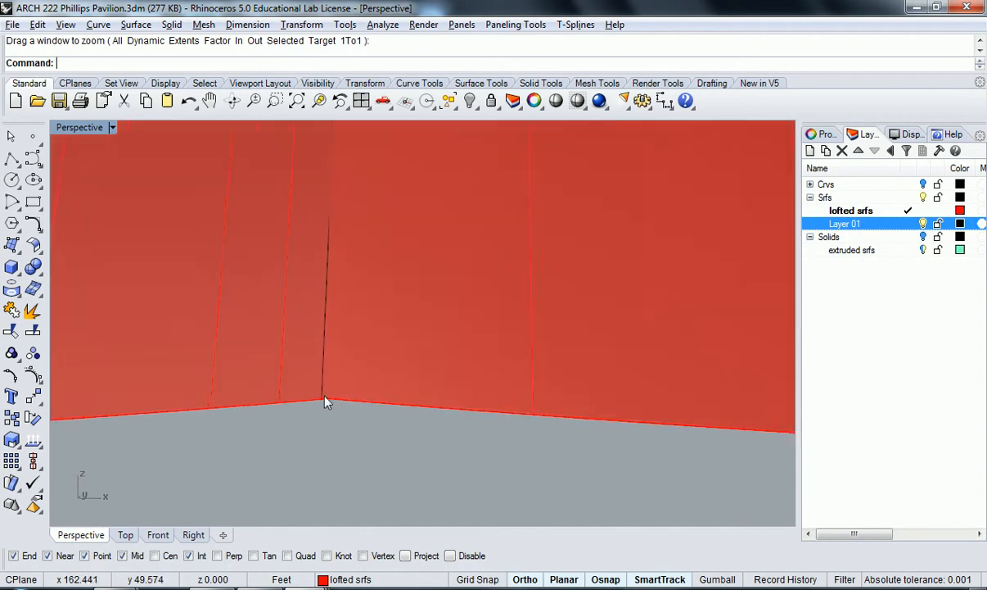
{"action": "scroll", "coordinate": [328, 399], "scroll_direction": "down", "scroll_amount": 10}
{"action": "scroll", "coordinate": [334, 328], "scroll_direction": "up", "scroll_amount": 10}
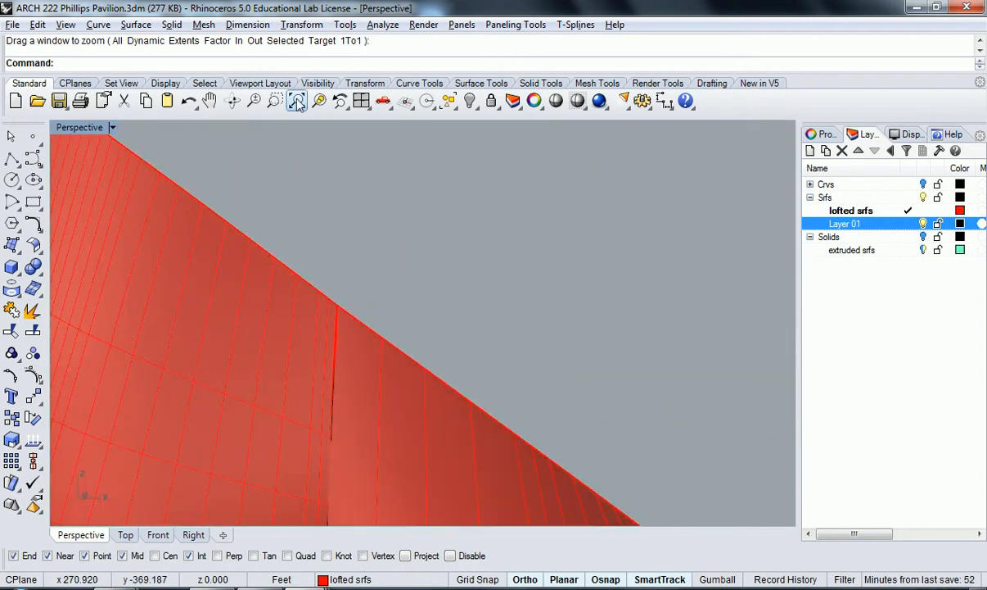
Step: Examine the intersection curve at the top of the seam, where the surfaces meet along the sloped edge
{"action": "left_click", "coordinate": [279, 101]}
{"action": "left_click_drag", "start_coordinate": [328, 295], "coordinate": [348, 318]}
{"action": "right_click_drag", "start_coordinate": [431, 334], "coordinate": [394, 284]}
{"action": "left_click", "coordinate": [390, 279]}
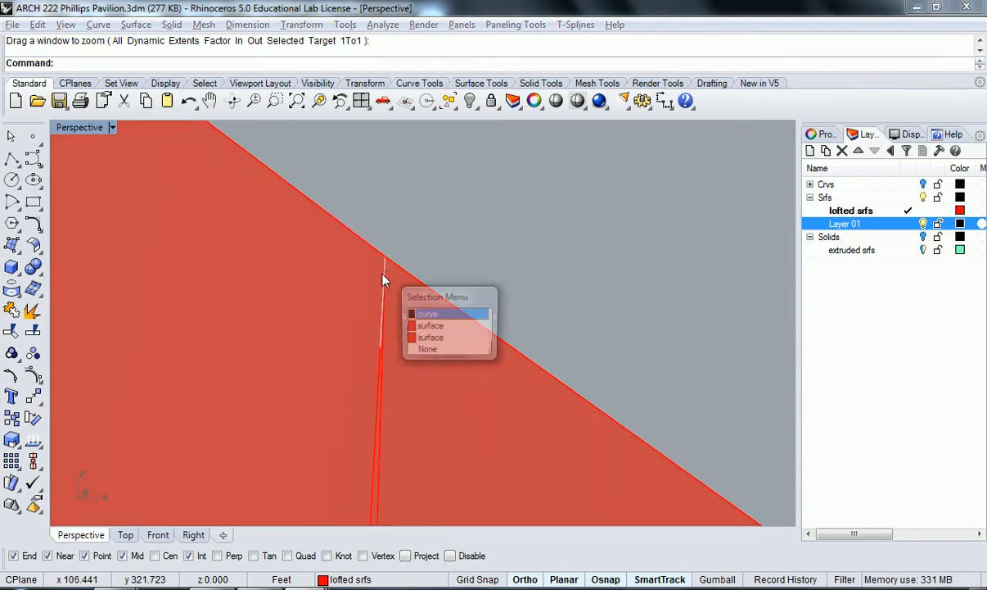
{"action": "left_click", "coordinate": [424, 313]}
{"action": "right_click_drag", "start_coordinate": [418, 308], "coordinate": [360, 331]}
{"action": "key", "text": "Escape"}
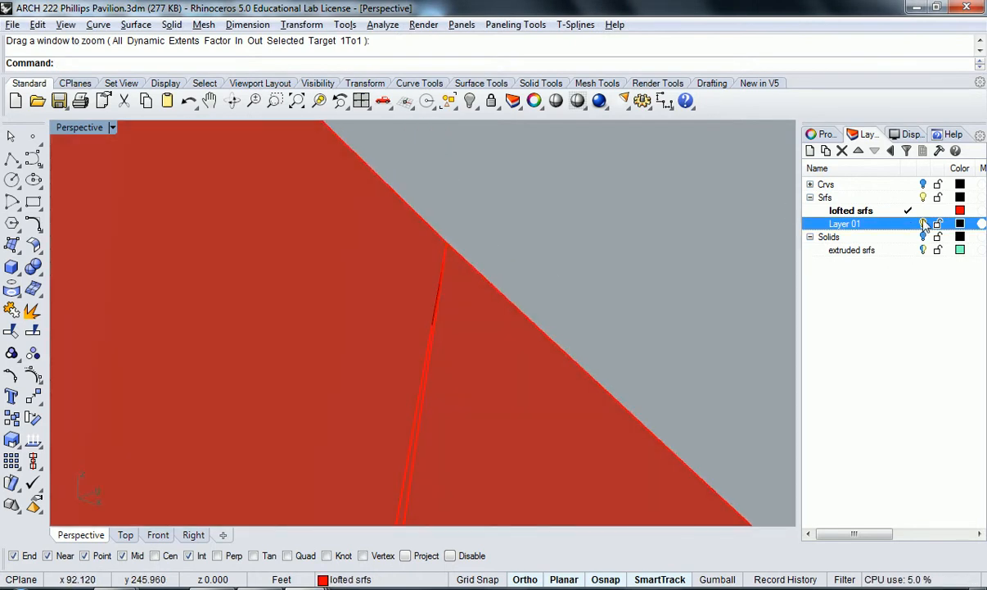
Step: With Layer 01 current and the lofted srfs layer hidden, delete the short stray intersection curve above the long one
{"action": "left_click", "coordinate": [908, 224]}
{"action": "left_click", "coordinate": [924, 212]}
{"action": "left_click_drag", "start_coordinate": [479, 282], "coordinate": [401, 272]}
{"action": "scroll", "coordinate": [421, 300], "scroll_direction": "down", "scroll_amount": 10}
{"action": "scroll", "coordinate": [413, 323], "scroll_direction": "down", "scroll_amount": 4}
{"action": "right_click_drag", "start_coordinate": [412, 322], "coordinate": [452, 348]}
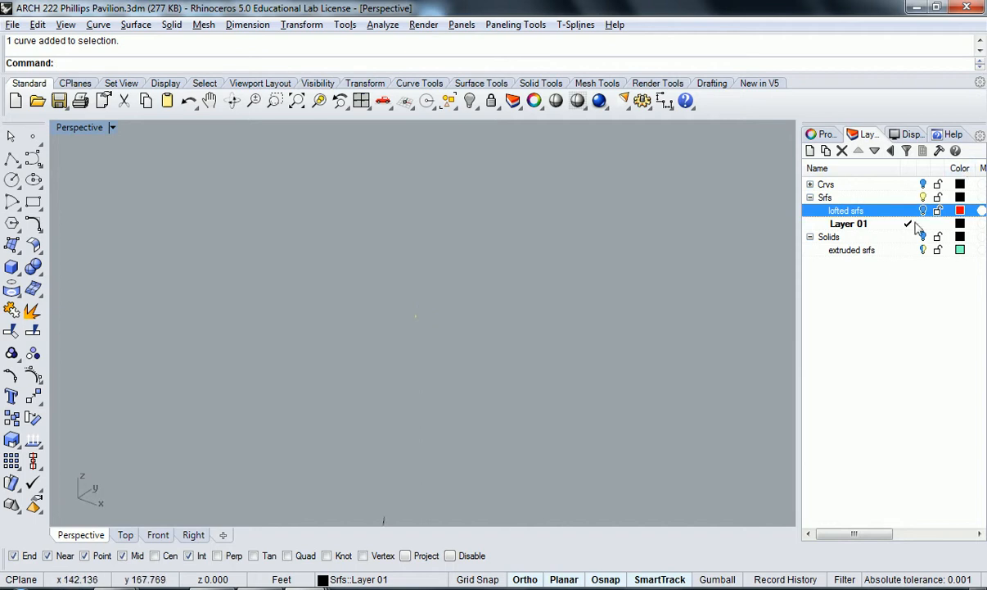
{"action": "right_click_drag", "start_coordinate": [426, 421], "coordinate": [437, 296]}
{"action": "left_click", "coordinate": [409, 287]}
{"action": "left_click", "coordinate": [451, 218]}
{"action": "left_click_drag", "start_coordinate": [449, 218], "coordinate": [413, 205]}
{"action": "key", "text": "Delete"}
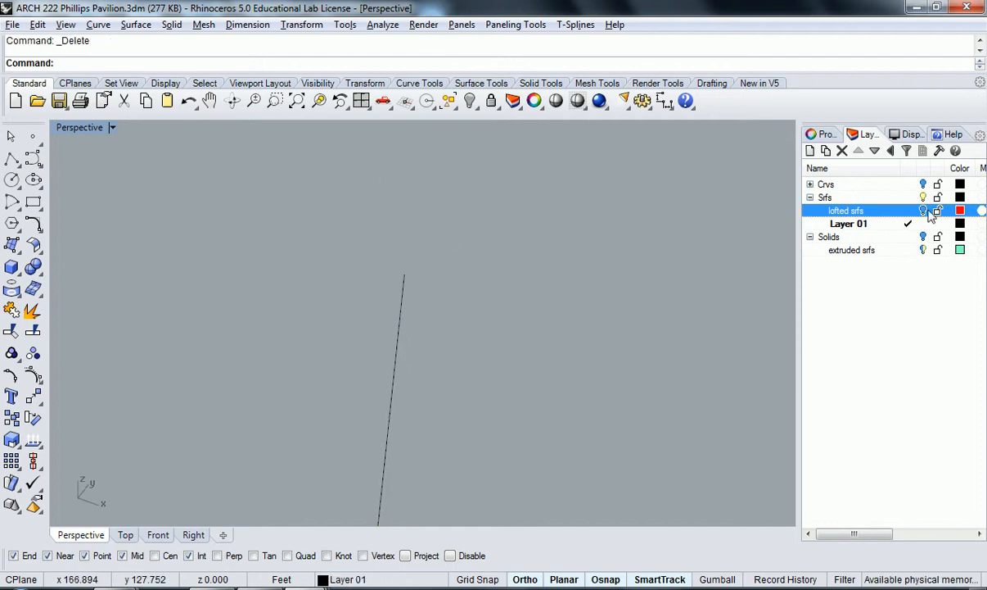
Step: Turn the lofted srfs layer back on around the remaining intersection curve
{"action": "left_click", "coordinate": [926, 211]}
{"action": "right_click_drag", "start_coordinate": [321, 357], "coordinate": [348, 305]}
{"action": "scroll", "coordinate": [354, 344], "scroll_direction": "down", "scroll_amount": 4}
{"action": "right_click_drag", "start_coordinate": [361, 369], "coordinate": [404, 348]}
Step: Extend the Layer 01 intersection curve along the lofted surface it lies on with ExtendCrvOnSrf
{"action": "type", "text": "Ex"}
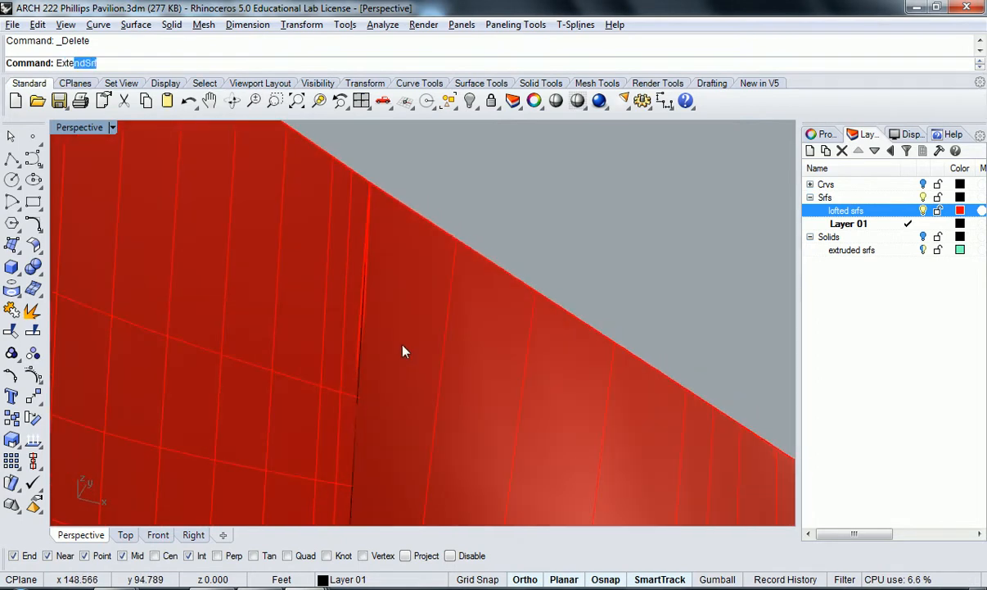
{"action": "type", "text": "tendC"}
{"action": "key", "text": "Return"}
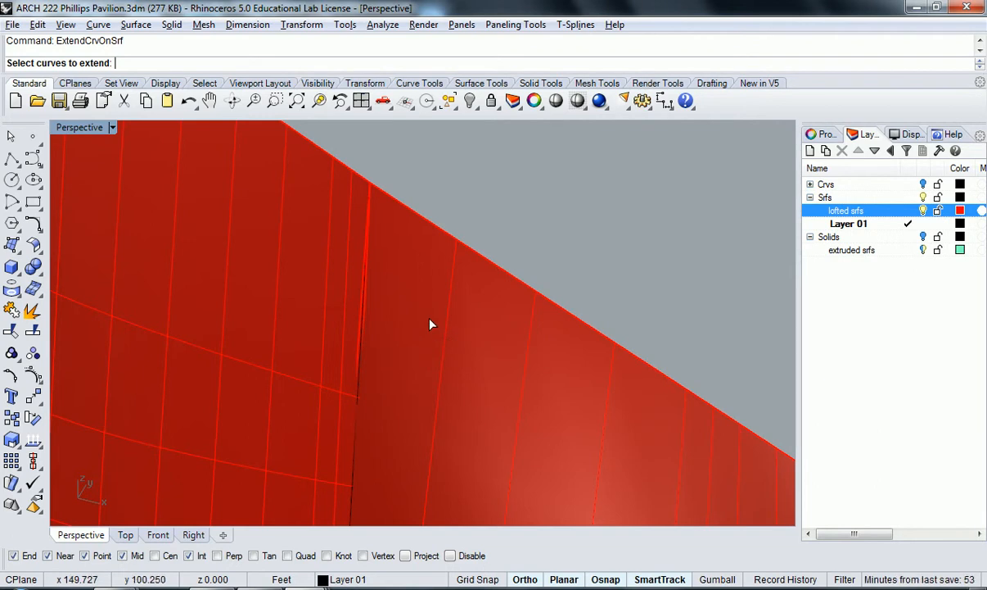
{"action": "right_click", "coordinate": [880, 226]}
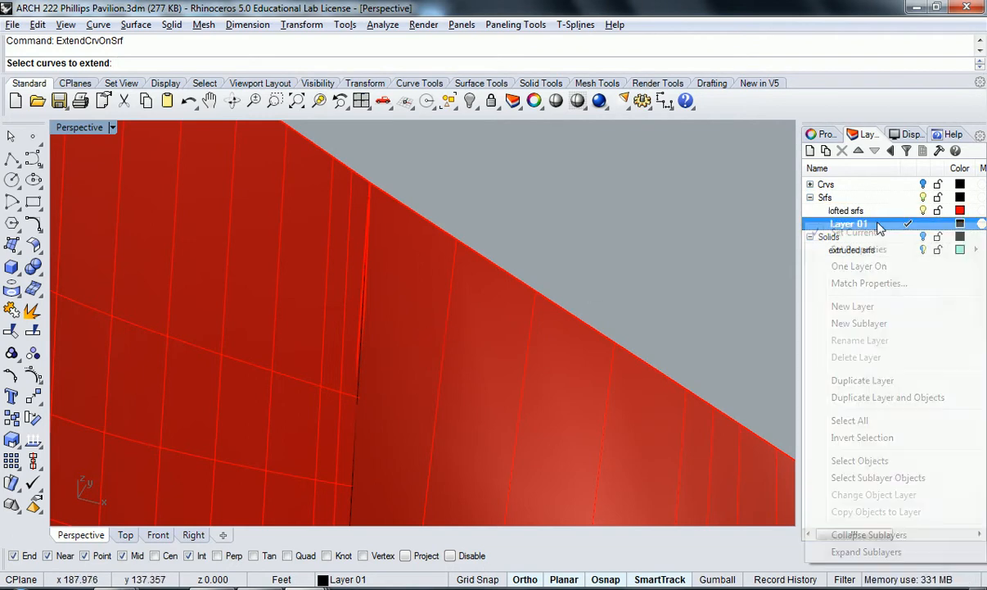
{"action": "left_click", "coordinate": [860, 461]}
{"action": "scroll", "coordinate": [370, 340], "scroll_direction": "down", "scroll_amount": 8}
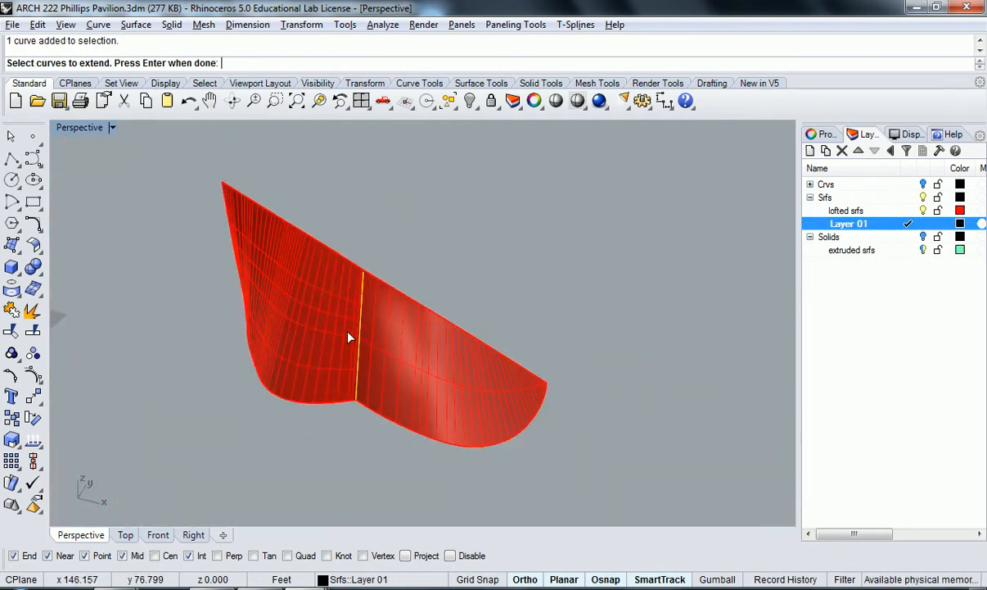
{"action": "scroll", "coordinate": [350, 380], "scroll_direction": "up", "scroll_amount": 5}
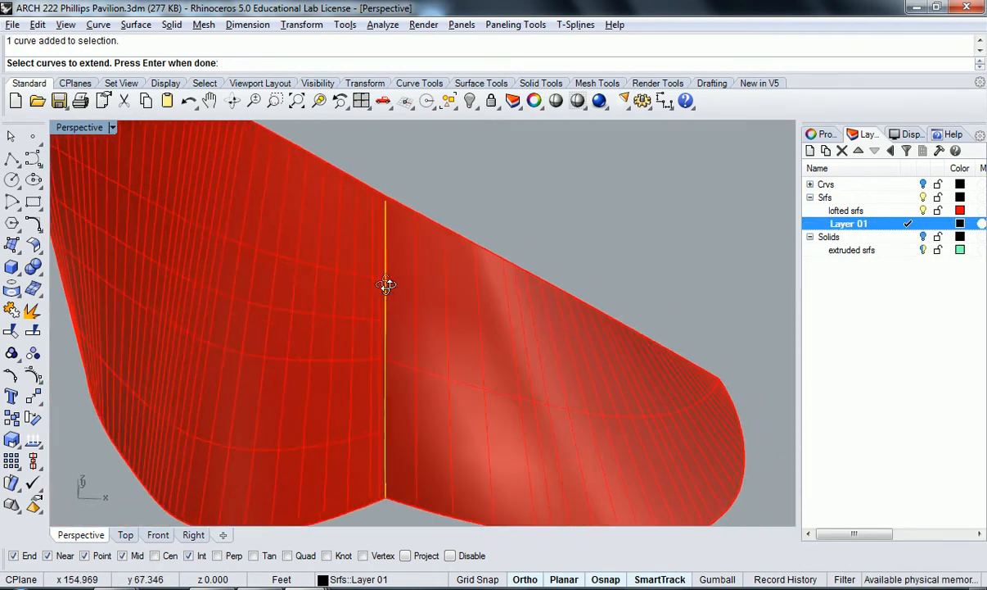
{"action": "right_click_drag", "start_coordinate": [381, 299], "coordinate": [419, 311]}
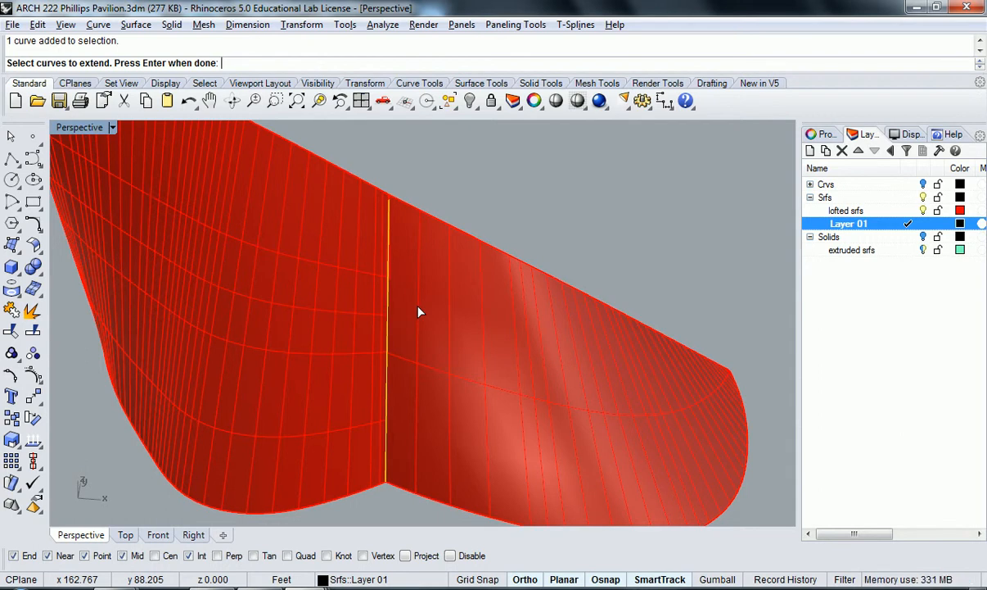
{"action": "key", "text": "Return"}
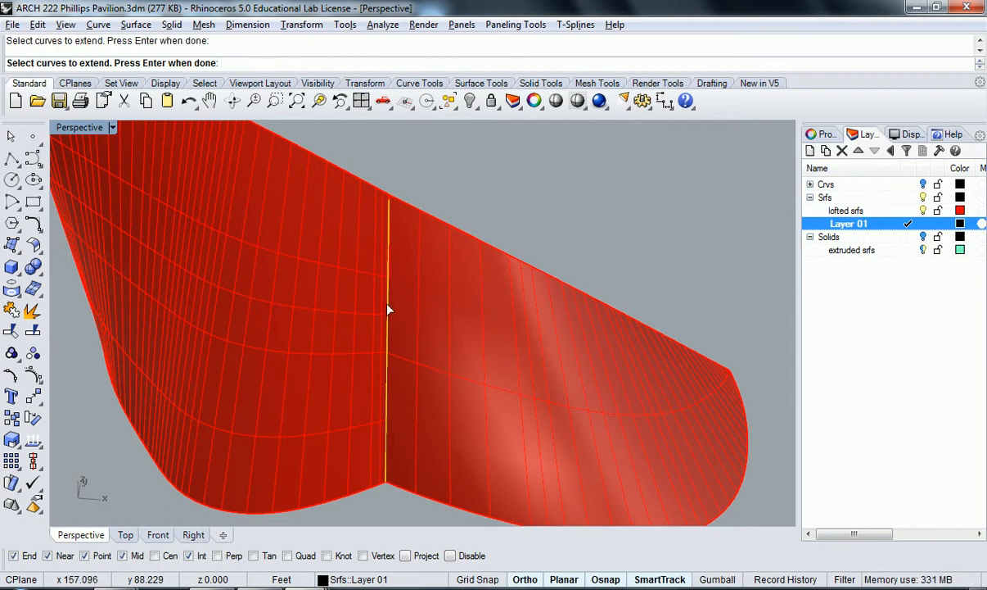
{"action": "key", "text": "Return"}
{"action": "left_click", "coordinate": [394, 304]}
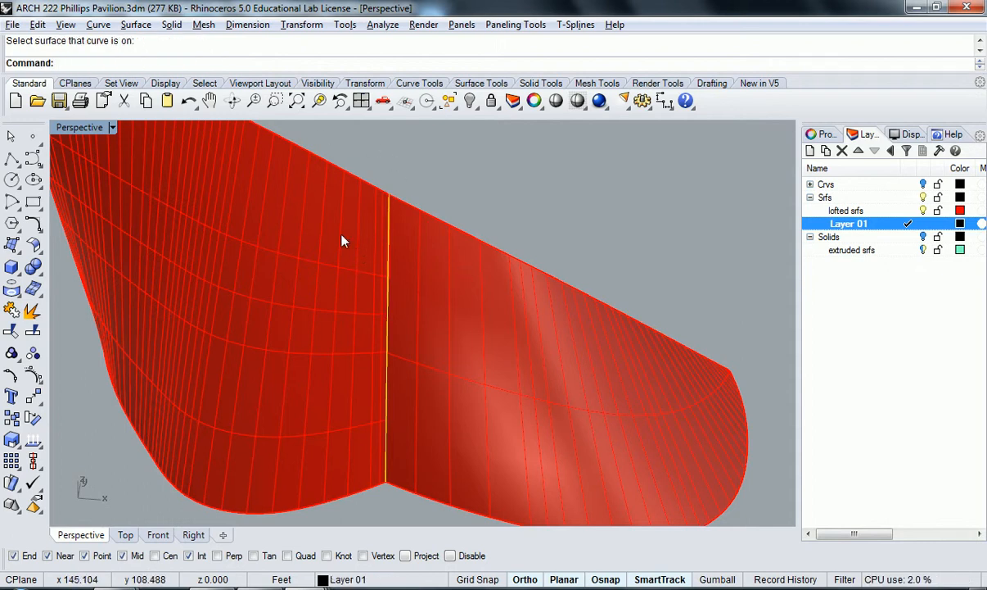
Step: Examine the extended curve's lower end against the surface edges at the base corner
{"action": "left_click", "coordinate": [275, 100]}
{"action": "left_click_drag", "start_coordinate": [387, 483], "coordinate": [392, 490]}
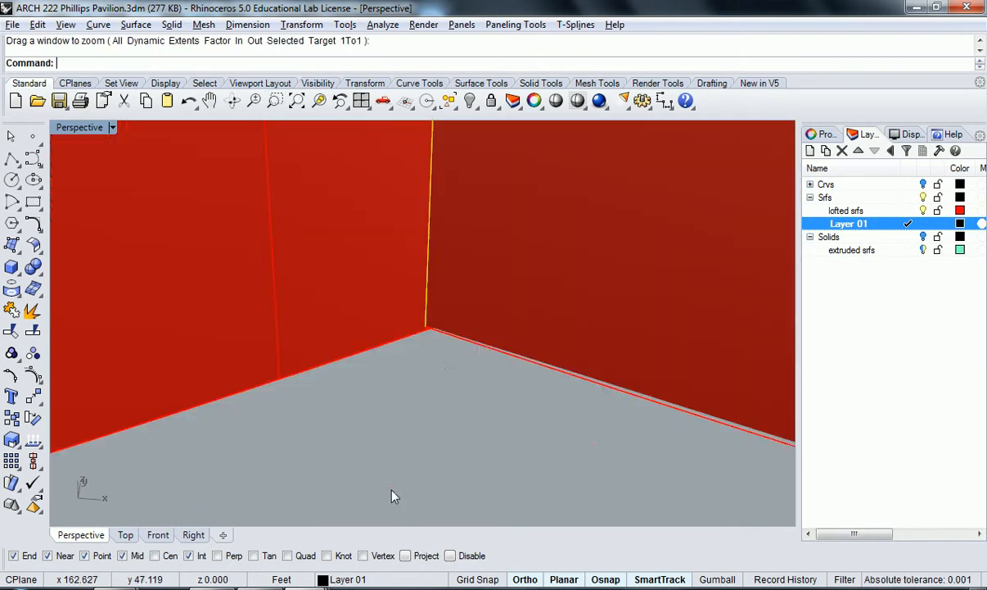
{"action": "scroll", "coordinate": [440, 353], "scroll_direction": "up", "scroll_amount": 3}
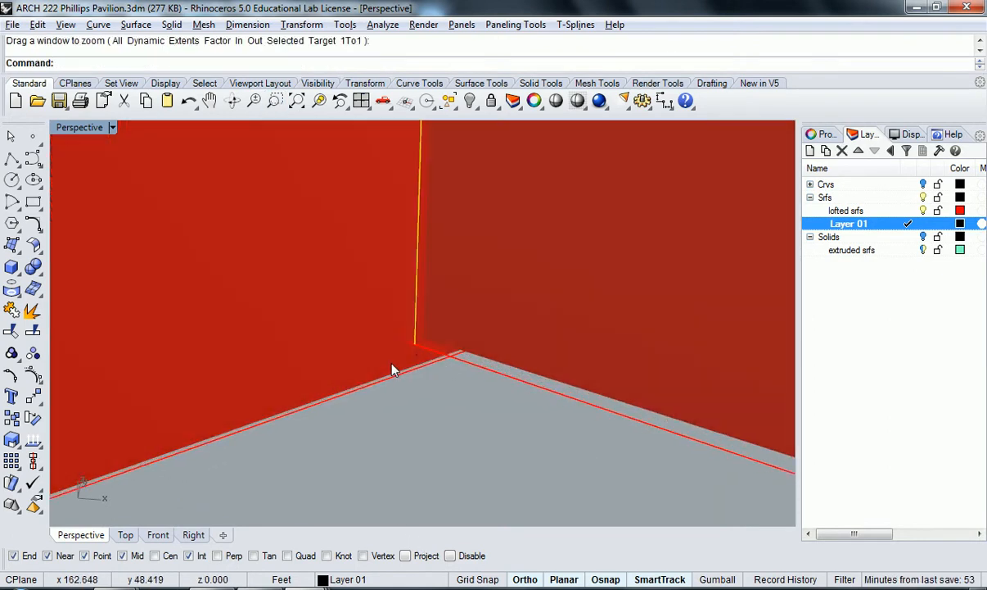
{"action": "scroll", "coordinate": [412, 368], "scroll_direction": "down", "scroll_amount": 6}
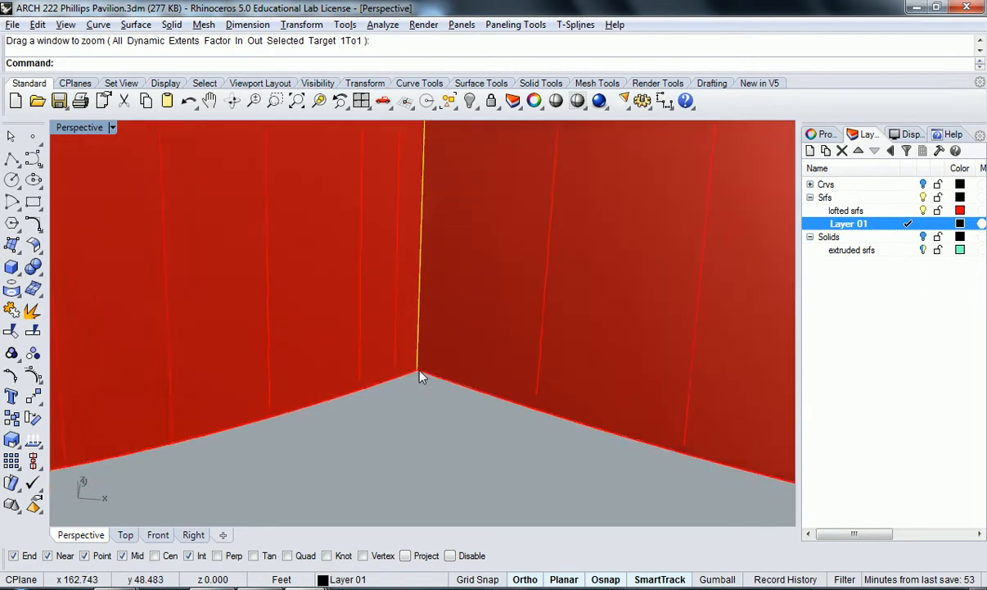
Step: Examine the extended curve's upper and lower ends against the edges of the lofted surfaces
{"action": "scroll", "coordinate": [418, 375], "scroll_direction": "down", "scroll_amount": 3}
{"action": "scroll", "coordinate": [419, 290], "scroll_direction": "up", "scroll_amount": 8}
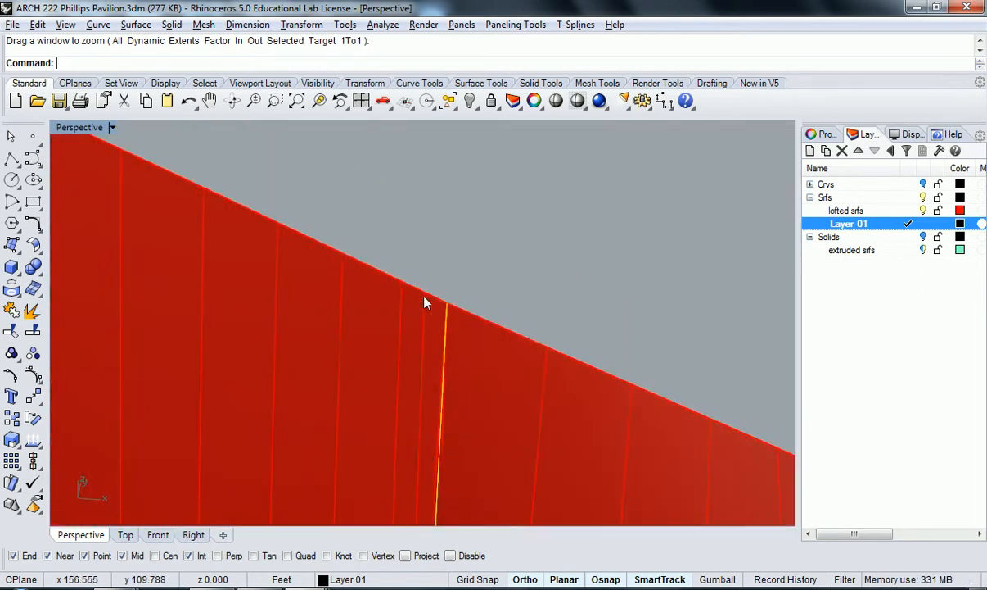
{"action": "left_click", "coordinate": [275, 100]}
{"action": "left_click_drag", "start_coordinate": [458, 316], "coordinate": [461, 319]}
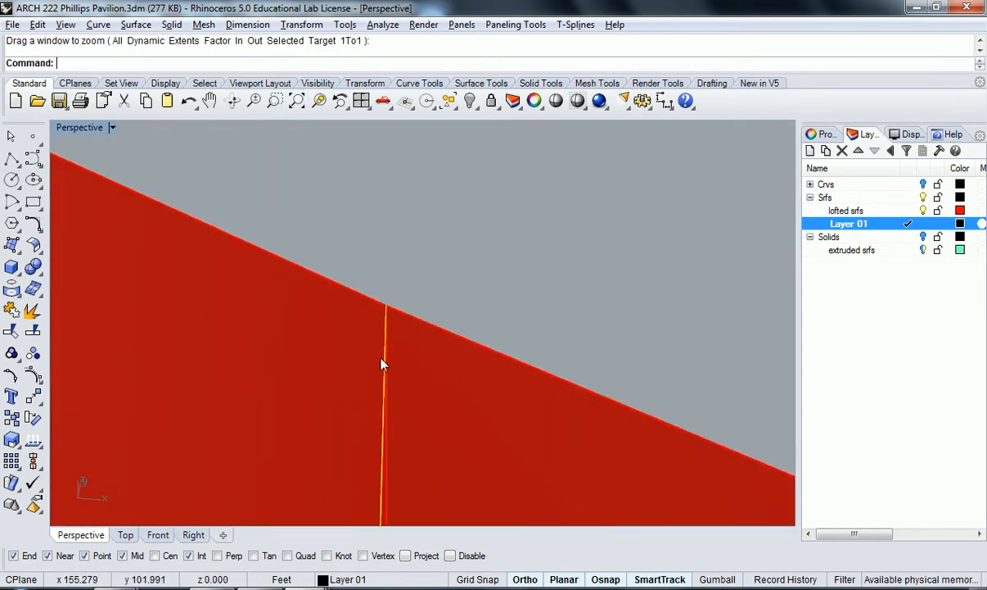
{"action": "scroll", "coordinate": [399, 347], "scroll_direction": "up", "scroll_amount": 3}
{"action": "scroll", "coordinate": [388, 262], "scroll_direction": "down", "scroll_amount": 3}
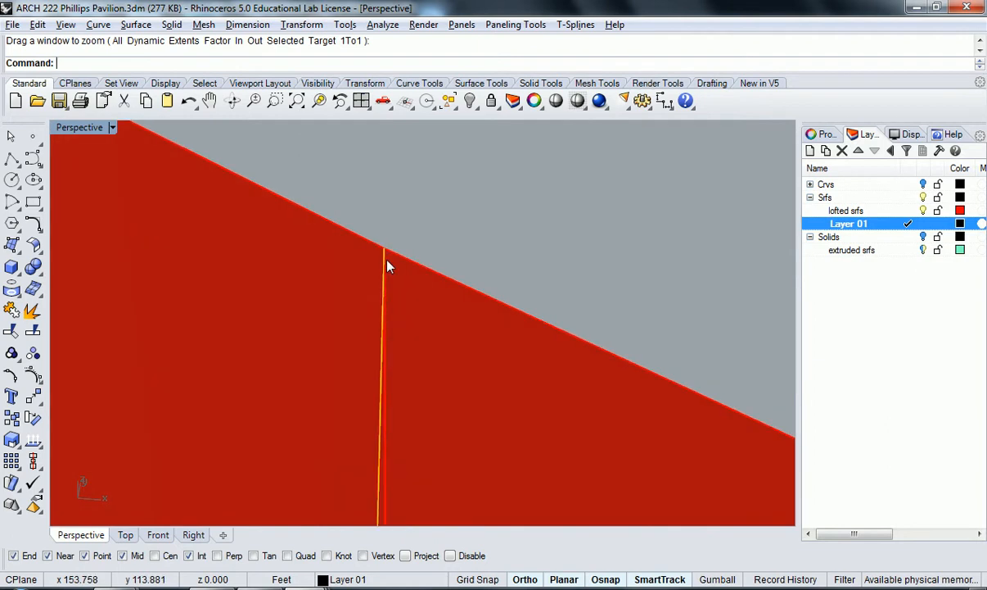
{"action": "scroll", "coordinate": [385, 292], "scroll_direction": "down", "scroll_amount": 4}
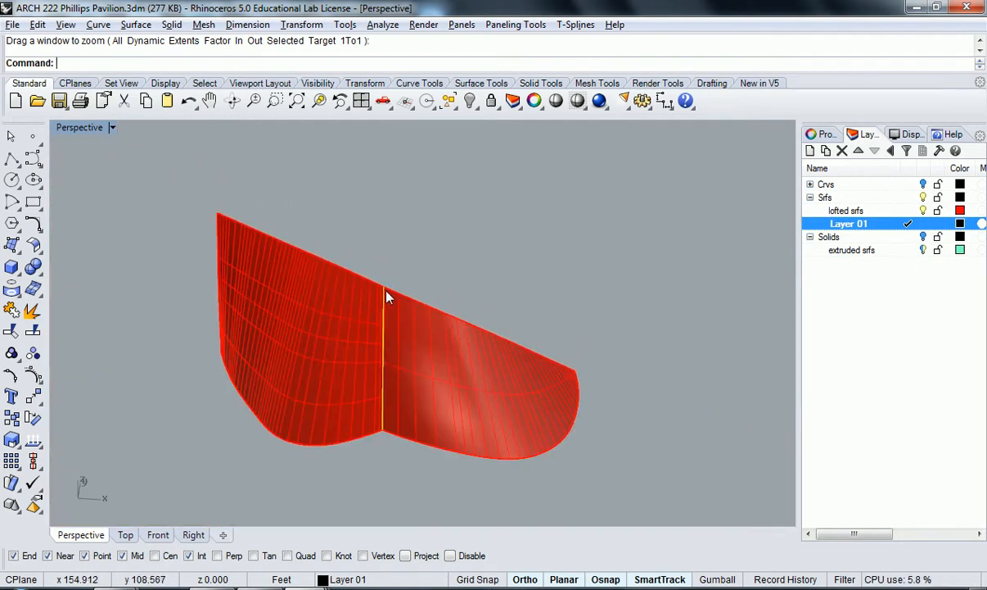
{"action": "scroll", "coordinate": [388, 360], "scroll_direction": "up", "scroll_amount": 5}
{"action": "scroll", "coordinate": [391, 382], "scroll_direction": "up", "scroll_amount": 3}
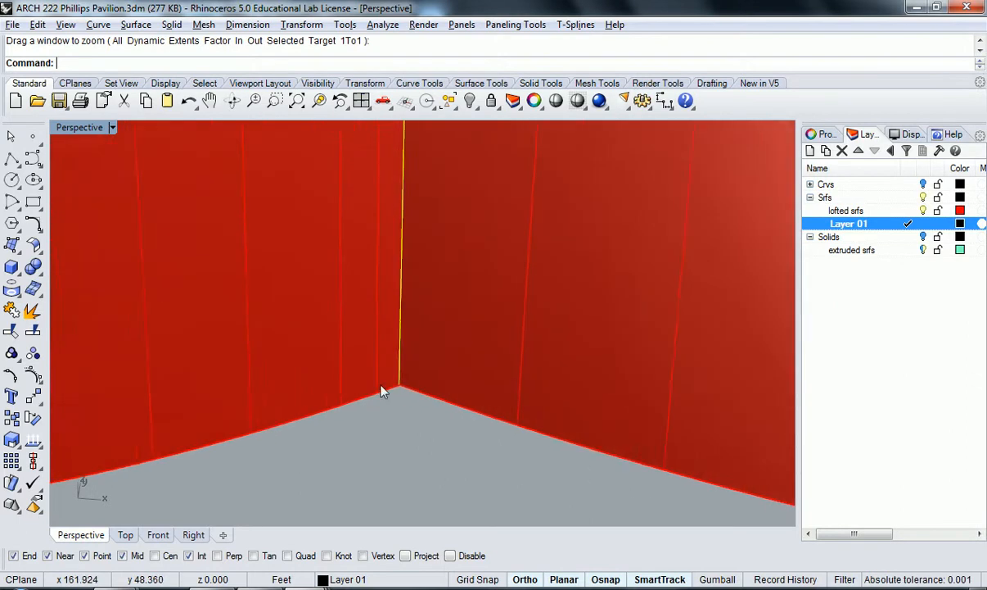
Step: Extend the selected intersection curve at the base corner to the edge of the larger lofted surface with ExtendCrvOnSrf
{"action": "left_click", "coordinate": [274, 101]}
{"action": "left_click_drag", "start_coordinate": [360, 341], "coordinate": [396, 404]}
{"action": "right_click_drag", "start_coordinate": [478, 271], "coordinate": [506, 300]}
{"action": "type", "text": "E"}
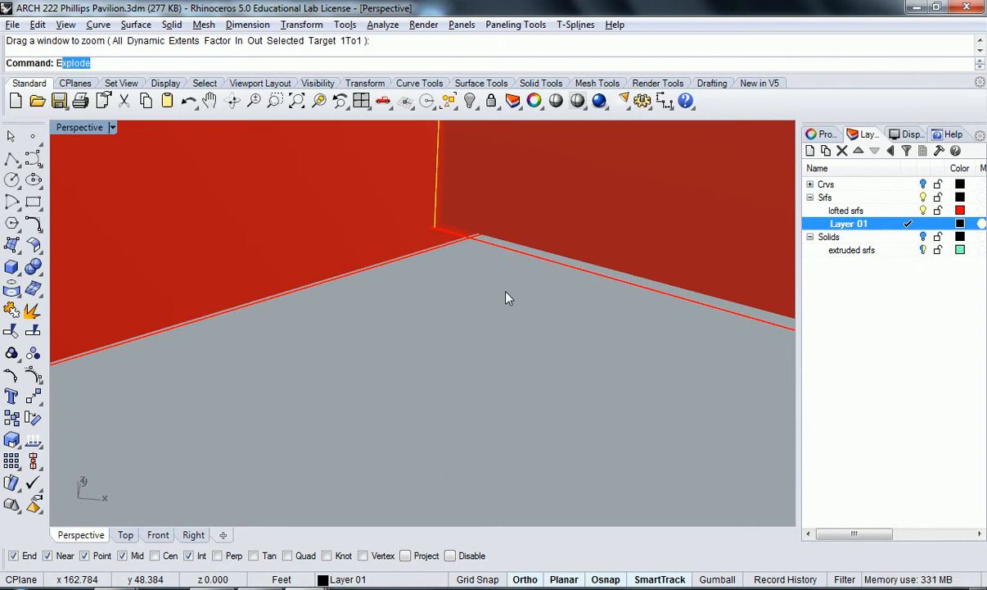
{"action": "type", "text": "xtend"}
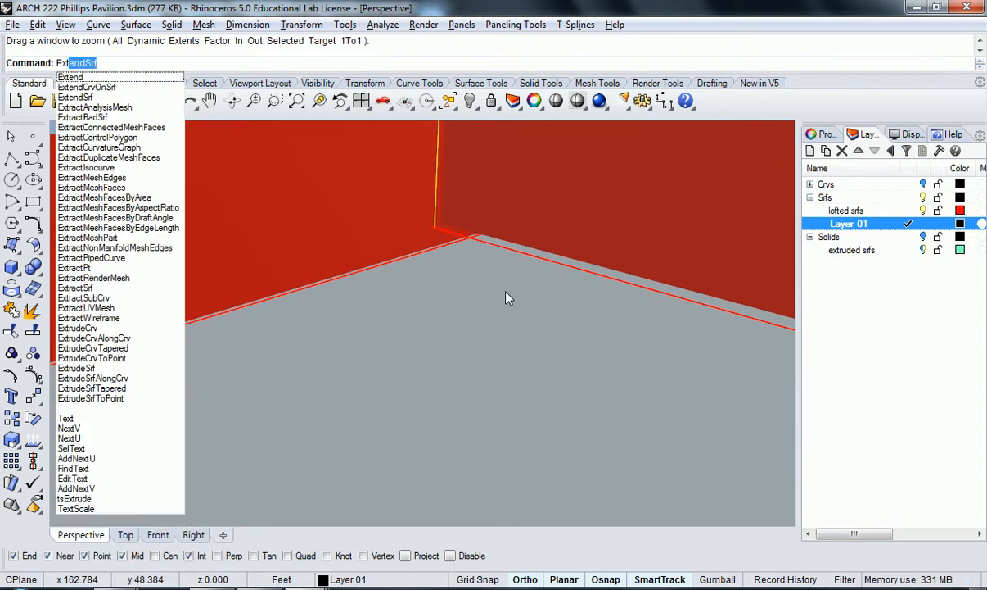
{"action": "type", "text": "CrvOn"}
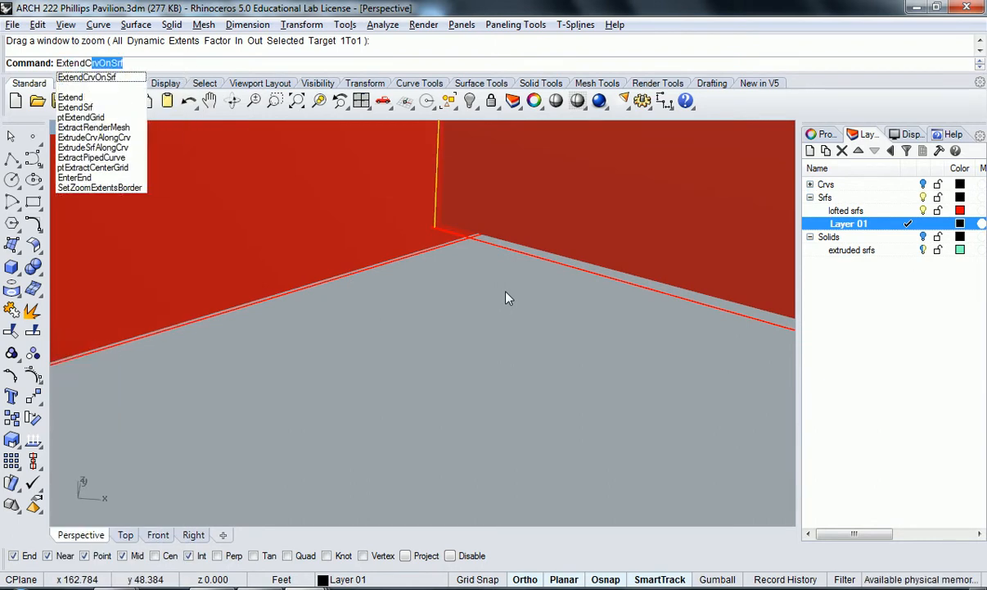
{"action": "key", "text": "Return"}
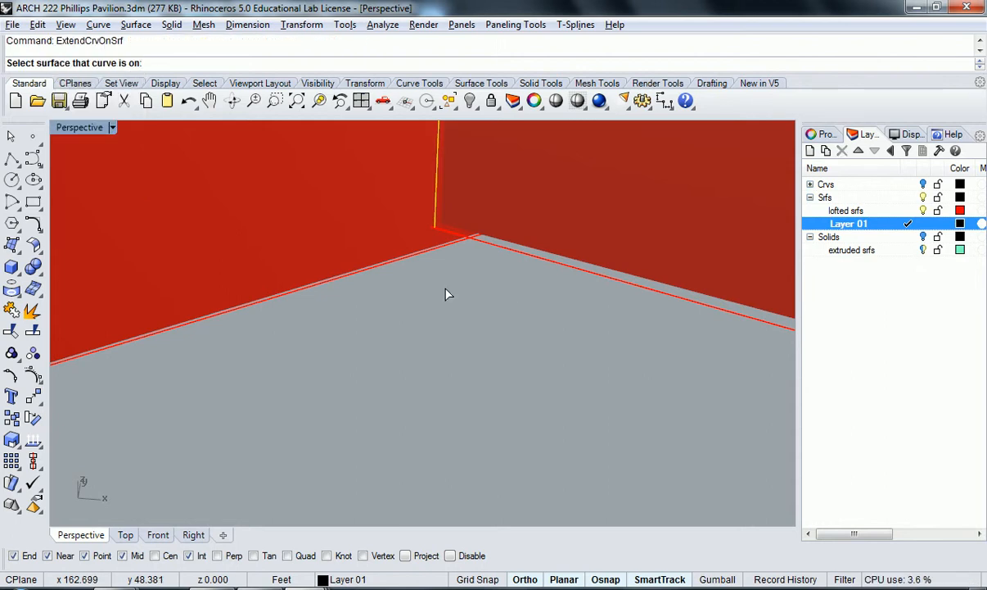
{"action": "left_click", "coordinate": [333, 240]}
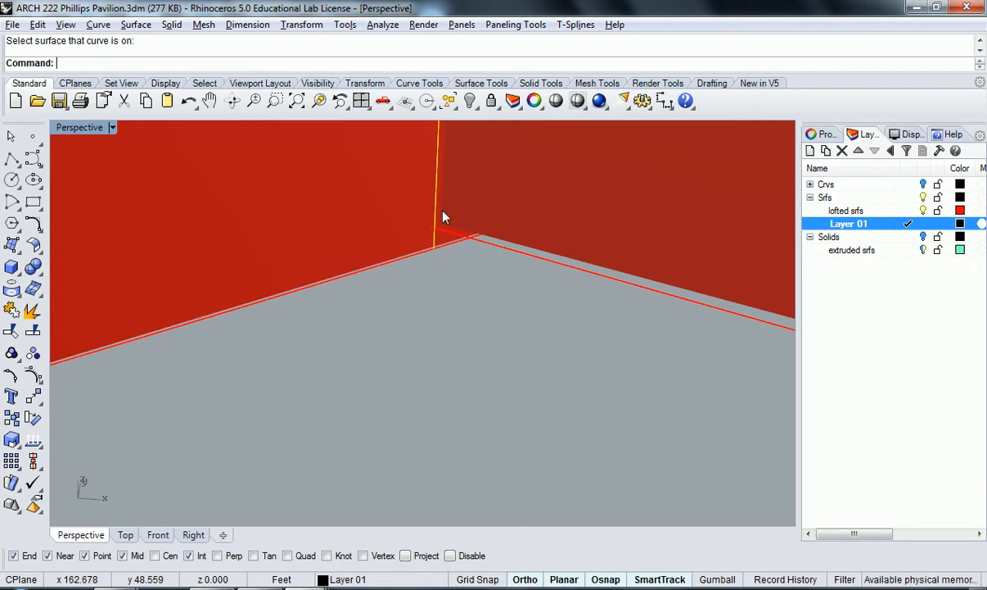
{"action": "key", "text": "Escape"}
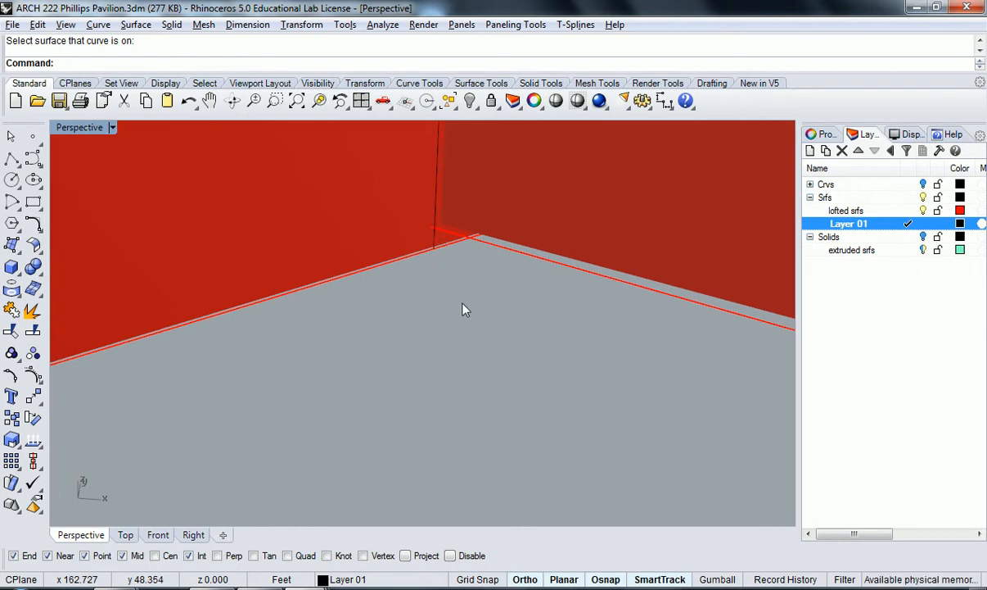
Step: Split the smaller lofted surface using the Layer 01 intersection curve as the cutting object
{"action": "scroll", "coordinate": [464, 311], "scroll_direction": "down", "scroll_amount": 8}
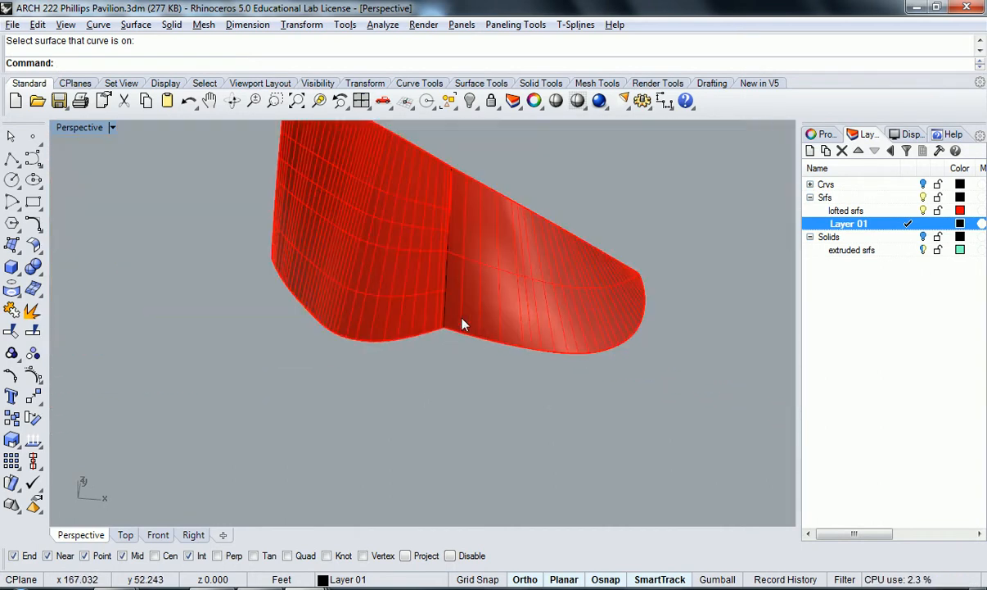
{"action": "scroll", "coordinate": [457, 245], "scroll_direction": "up", "scroll_amount": 4}
{"action": "scroll", "coordinate": [456, 282], "scroll_direction": "down", "scroll_amount": 2}
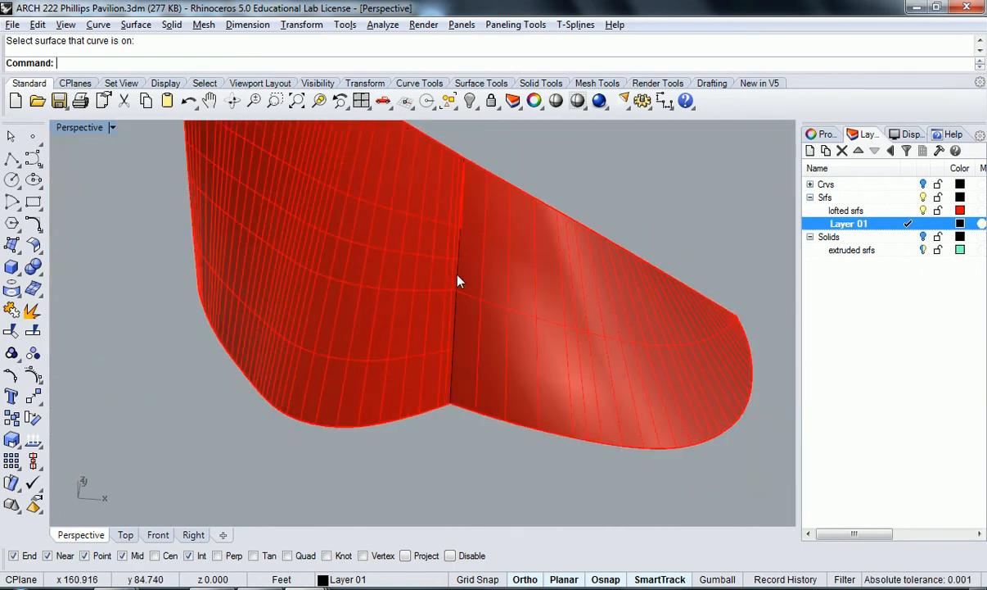
{"action": "right_click_drag", "start_coordinate": [491, 276], "coordinate": [489, 304], "text": "shift"}
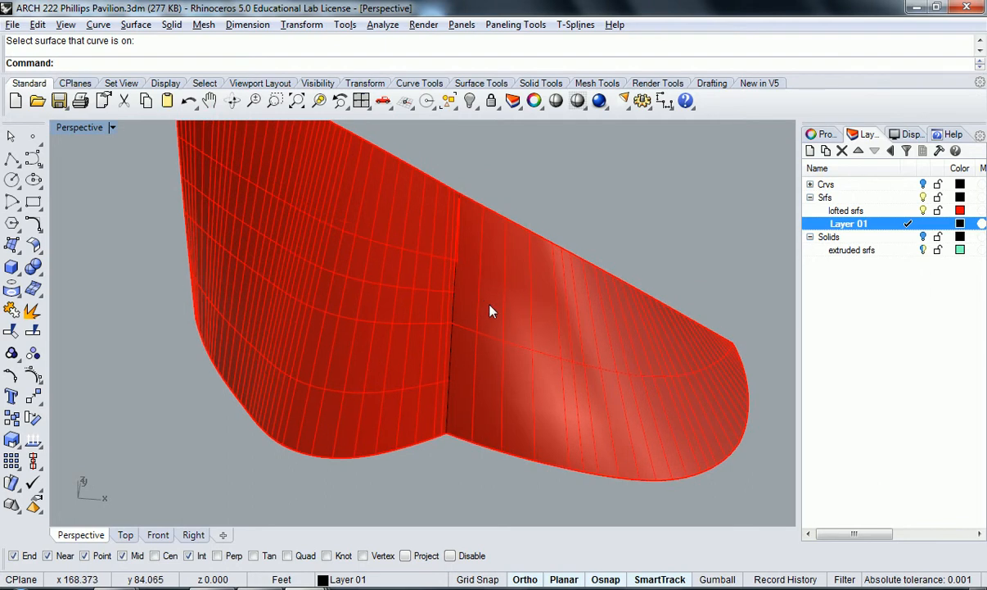
{"action": "type", "text": "plit"}
{"action": "key", "text": "Return"}
{"action": "left_click", "coordinate": [489, 321]}
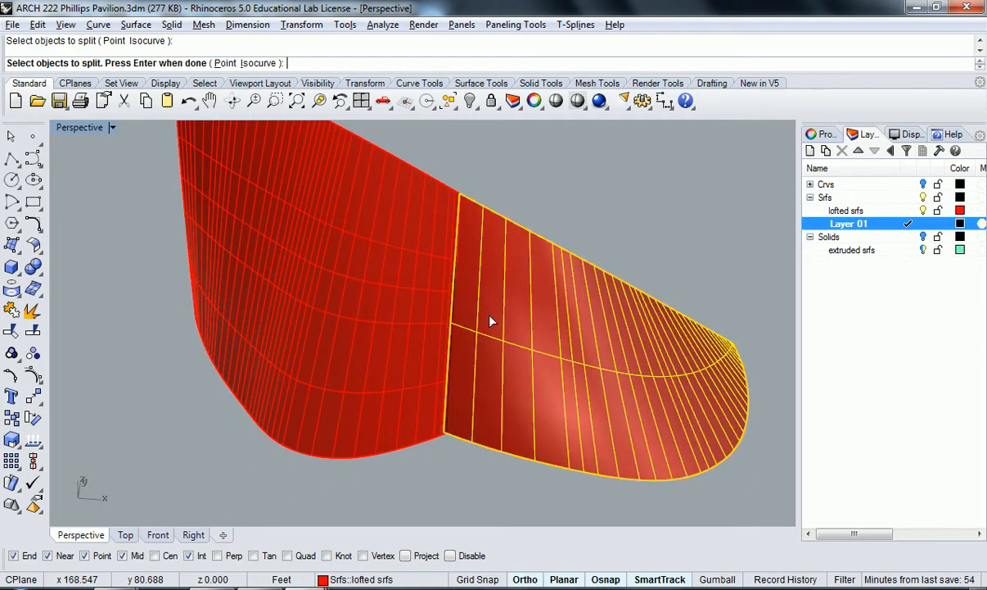
{"action": "key", "text": "Return"}
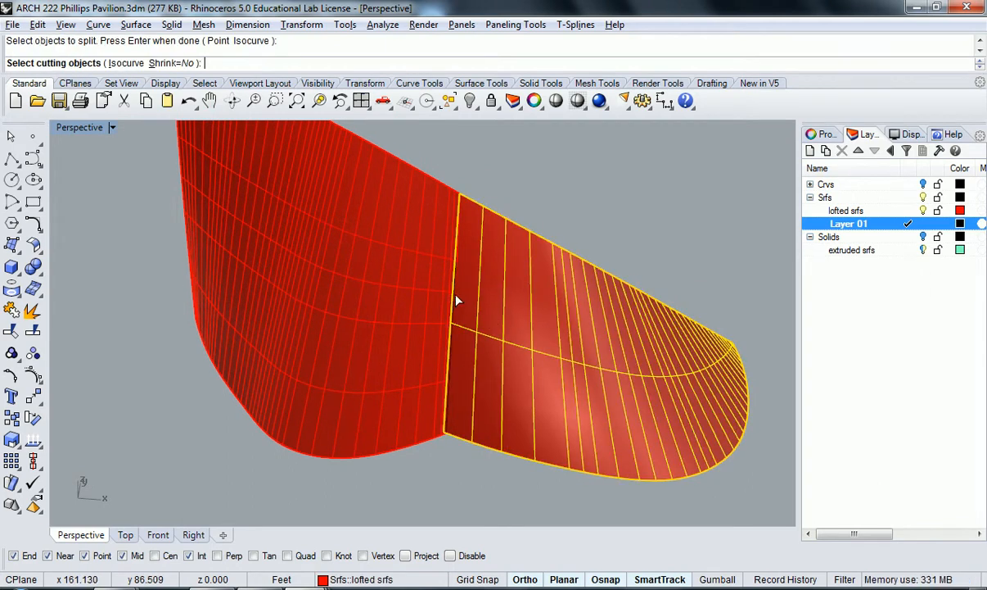
{"action": "left_click", "coordinate": [455, 296]}
{"action": "left_click", "coordinate": [404, 296], "text": "ctrl"}
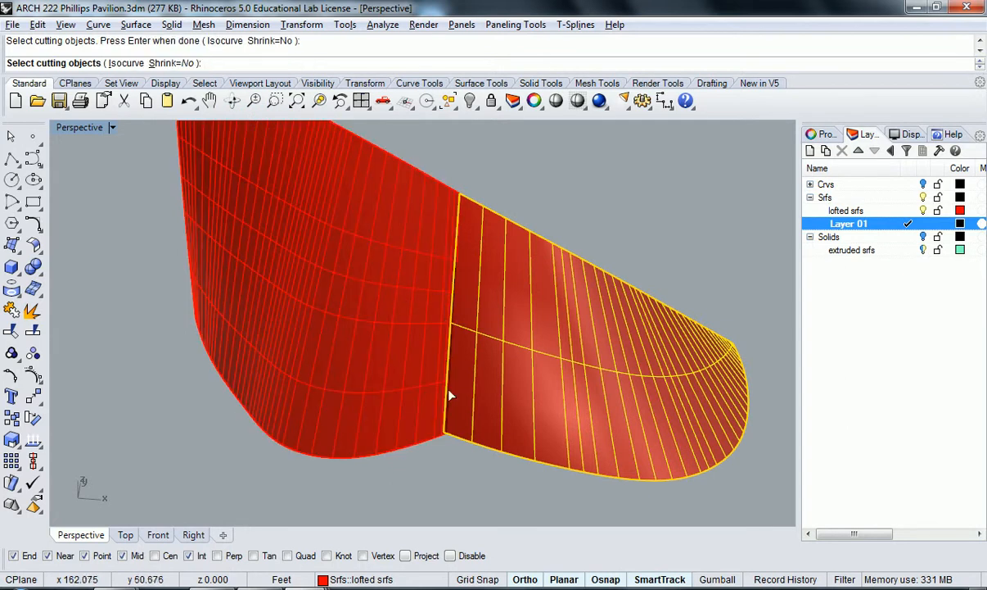
{"action": "key", "text": "Return"}
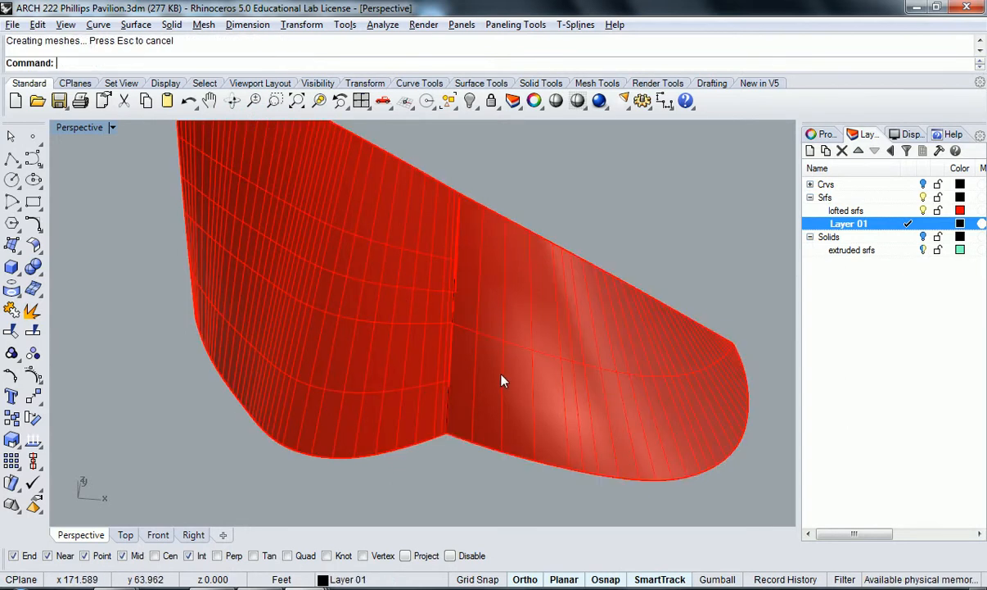
Step: Delete the sliver of the smaller lofted surface that projects past the intersection curve
{"action": "scroll", "coordinate": [456, 442], "scroll_direction": "up", "scroll_amount": 5}
{"action": "left_click", "coordinate": [455, 410]}
{"action": "right_click_drag", "start_coordinate": [379, 393], "coordinate": [335, 323]}
{"action": "key", "text": "Delete"}
Step: Split the larger lofted surface with all objects on Layer 01 and delete its narrow strip along the seam
{"action": "left_click", "coordinate": [336, 324]}
{"action": "type", "text": "Split"}
{"action": "key", "text": "Return"}
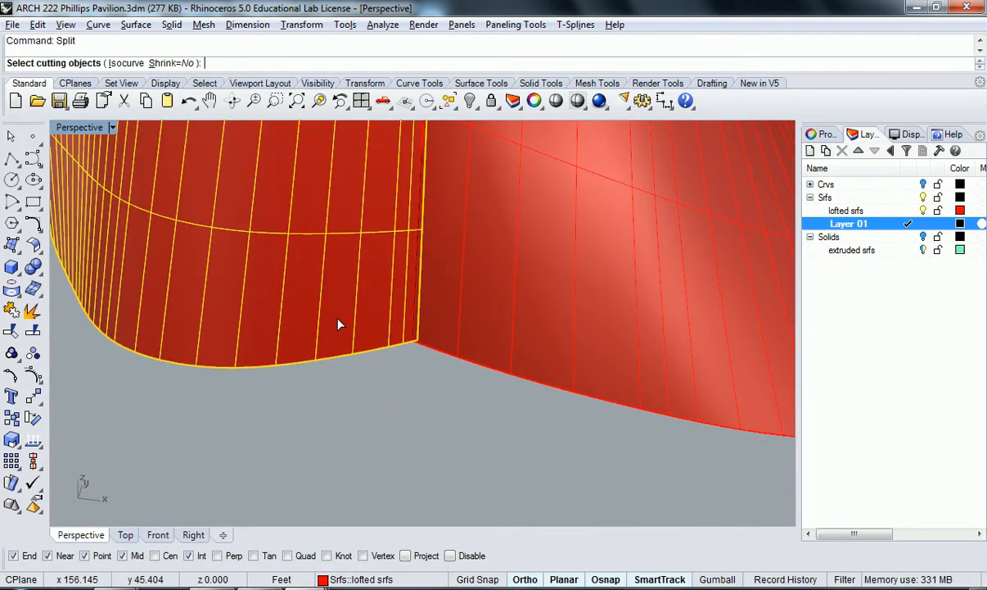
{"action": "right_click", "coordinate": [881, 229]}
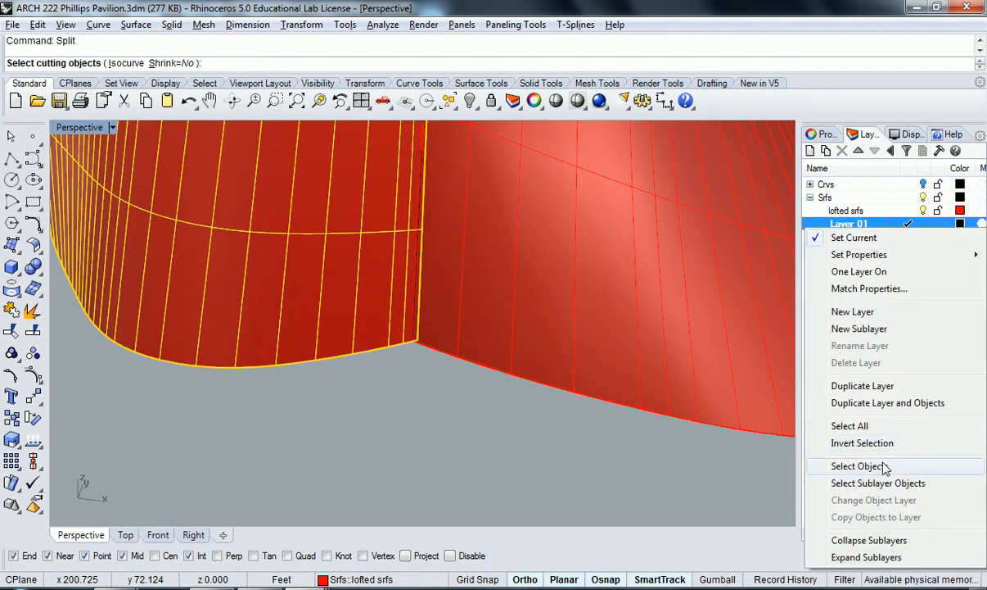
{"action": "left_click", "coordinate": [877, 467]}
{"action": "key", "text": "Return"}
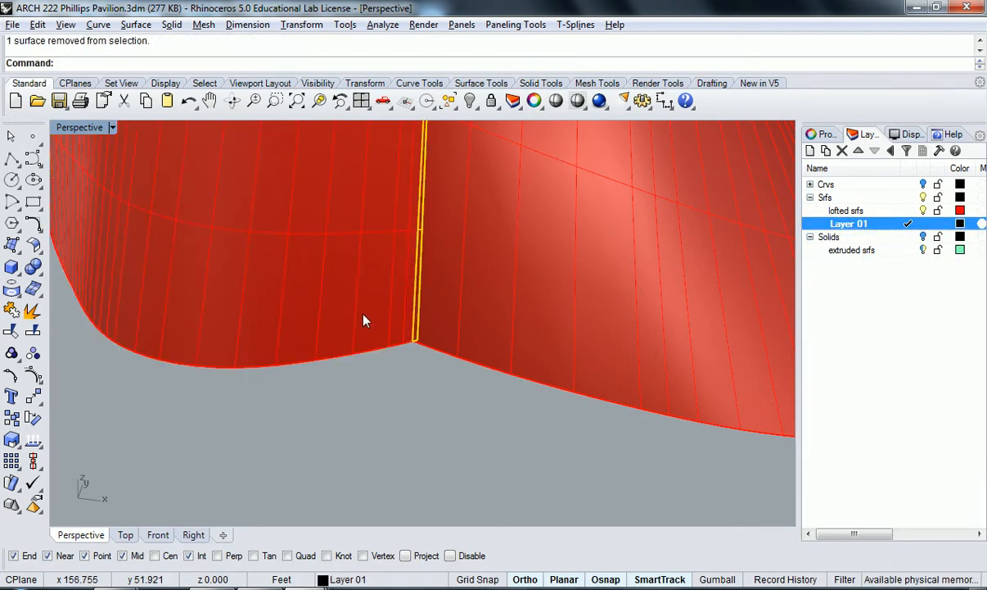
{"action": "key", "text": "Delete"}
Step: Check the two trimmed lofted surfaces and the seam curve between them by selecting each one
{"action": "scroll", "coordinate": [393, 344], "scroll_direction": "down", "scroll_amount": 5}
{"action": "right_click_drag", "start_coordinate": [390, 305], "coordinate": [399, 338], "text": "shift"}
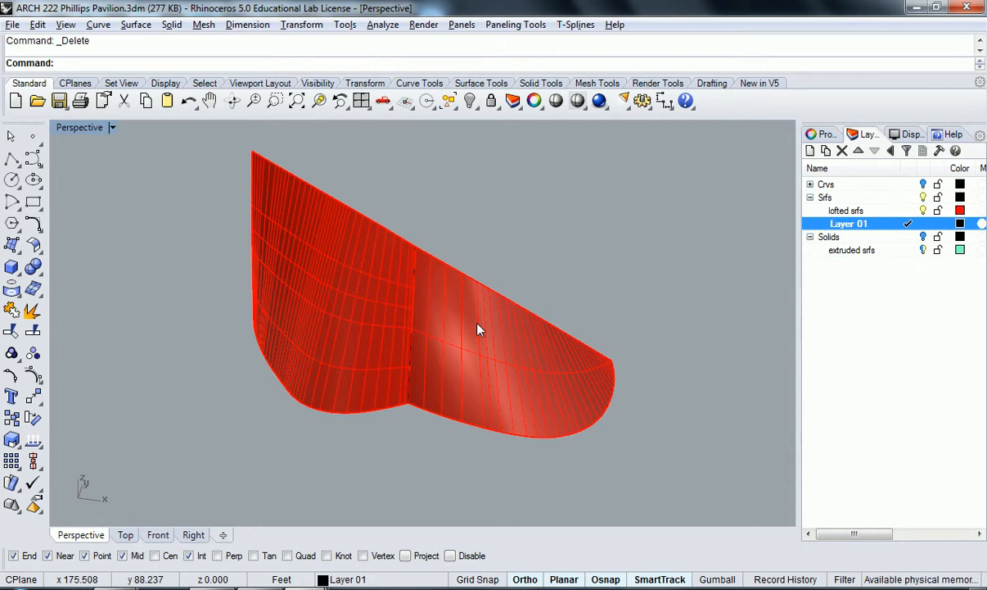
{"action": "right_click_drag", "start_coordinate": [410, 344], "coordinate": [423, 352]}
{"action": "left_click", "coordinate": [423, 353]}
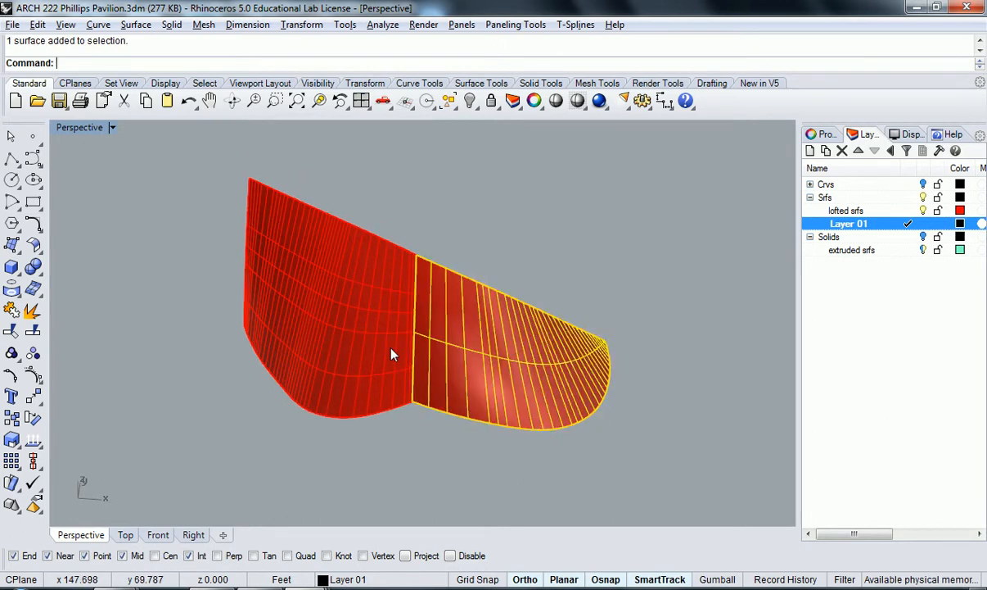
{"action": "left_click", "coordinate": [360, 348]}
{"action": "left_click", "coordinate": [365, 362]}
{"action": "left_click", "coordinate": [364, 361]}
{"action": "left_click", "coordinate": [433, 212]}
{"action": "left_click_drag", "start_coordinate": [409, 187], "coordinate": [424, 491]}
{"action": "right_click_drag", "start_coordinate": [455, 518], "coordinate": [447, 450]}
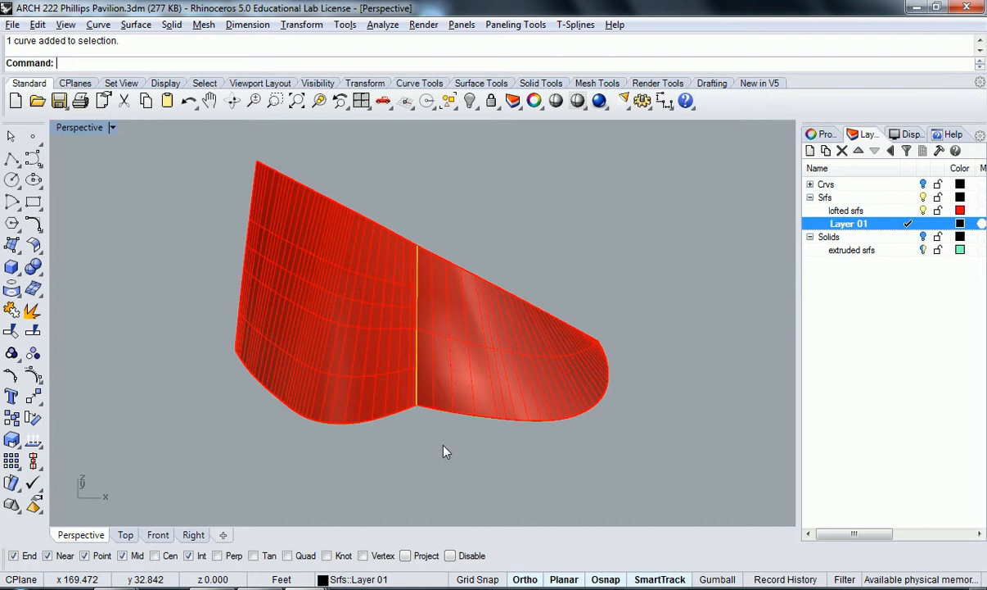
Step: Examine closely how the seam curve and both surfaces' lower edges line up at the base corner
{"action": "left_click", "coordinate": [275, 106]}
{"action": "left_click_drag", "start_coordinate": [415, 402], "coordinate": [433, 421]}
{"action": "right_click_drag", "start_coordinate": [432, 421], "coordinate": [443, 276]}
{"action": "right_click_drag", "start_coordinate": [549, 340], "coordinate": [260, 344]}
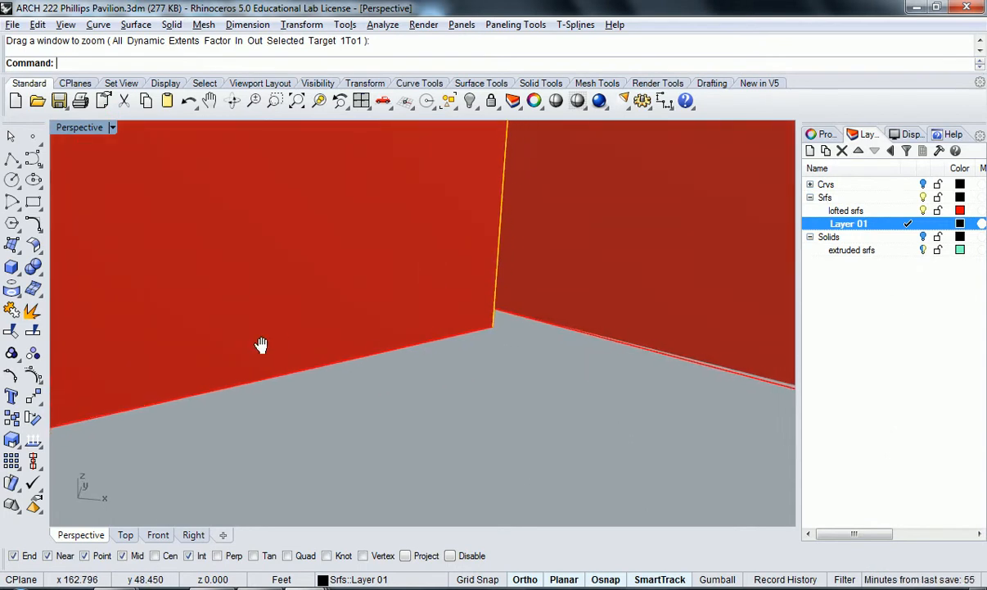
{"action": "left_click", "coordinate": [275, 100]}
{"action": "right_click_drag", "start_coordinate": [478, 283], "coordinate": [495, 319]}
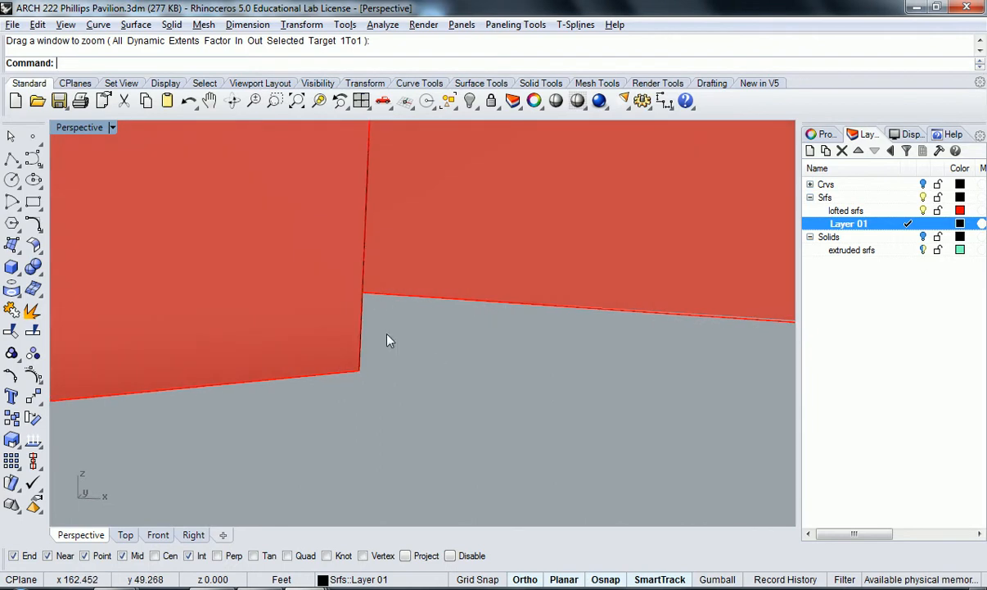
{"action": "left_click", "coordinate": [408, 298]}
{"action": "left_click", "coordinate": [341, 319]}
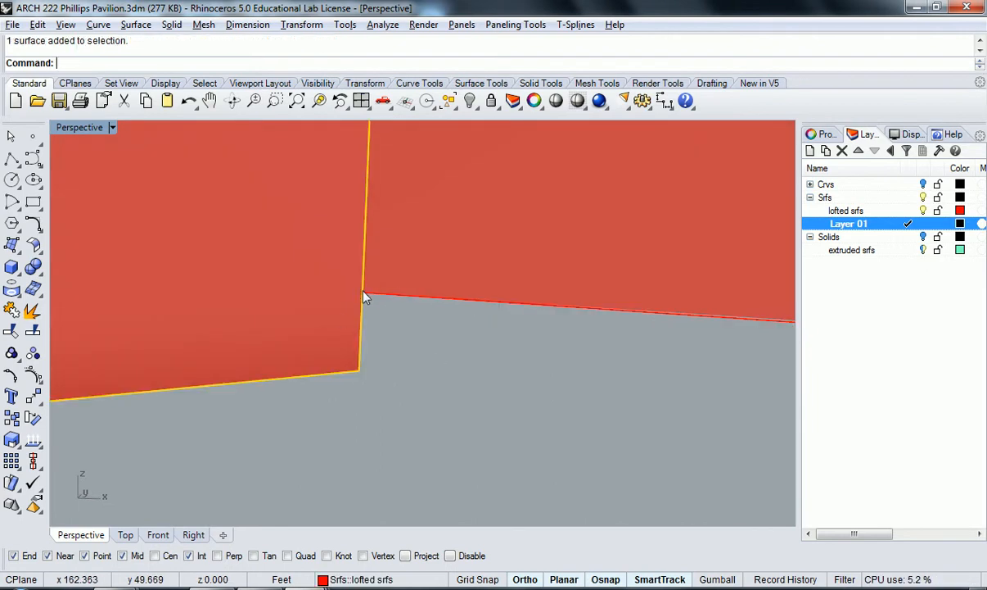
{"action": "left_click", "coordinate": [364, 375]}
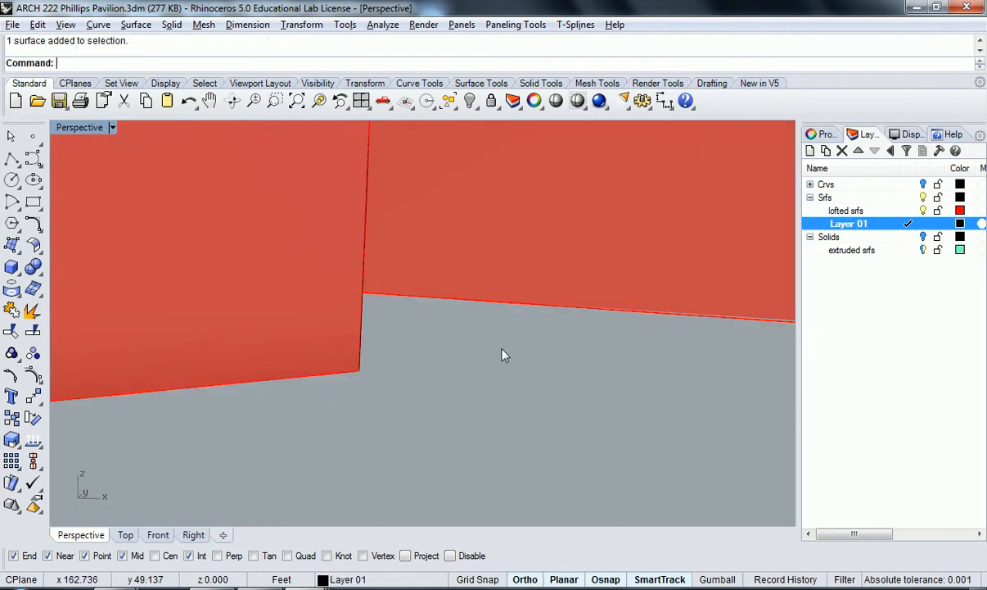
{"action": "left_click_drag", "start_coordinate": [405, 342], "coordinate": [353, 265]}
{"action": "left_click", "coordinate": [388, 325]}
{"action": "left_click", "coordinate": [382, 296]}
{"action": "left_click", "coordinate": [383, 344]}
{"action": "left_click", "coordinate": [341, 347]}
{"action": "left_click", "coordinate": [401, 348]}
Step: Duplicate the smaller lofted surface's border with DupBorder and delete the surface itself
{"action": "scroll", "coordinate": [396, 350], "scroll_direction": "down", "scroll_amount": 8}
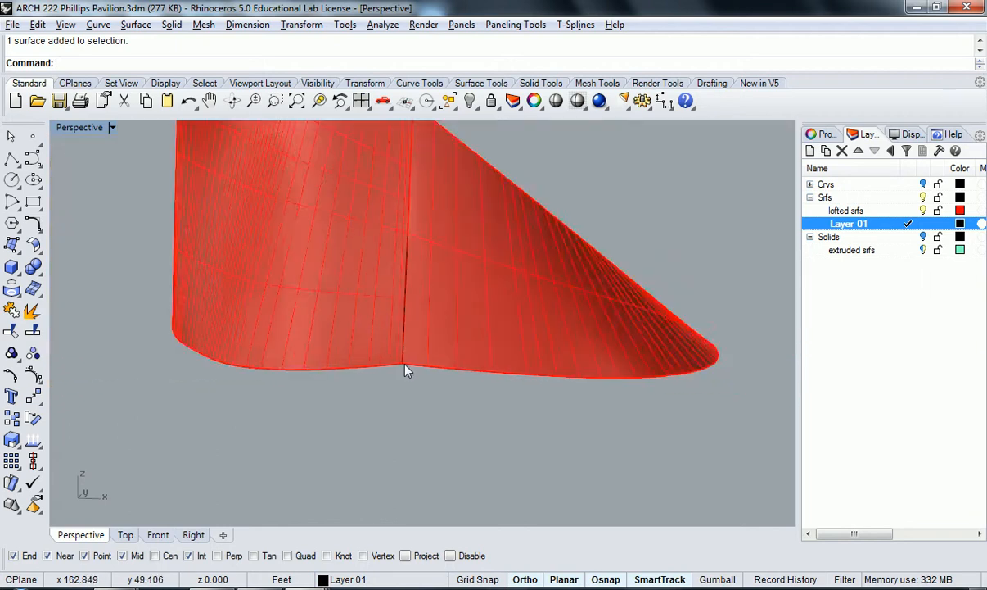
{"action": "scroll", "coordinate": [408, 370], "scroll_direction": "down", "scroll_amount": 4}
{"action": "scroll", "coordinate": [399, 293], "scroll_direction": "up", "scroll_amount": 6}
{"action": "right_click_drag", "start_coordinate": [508, 308], "coordinate": [555, 354]}
{"action": "left_click", "coordinate": [517, 336]}
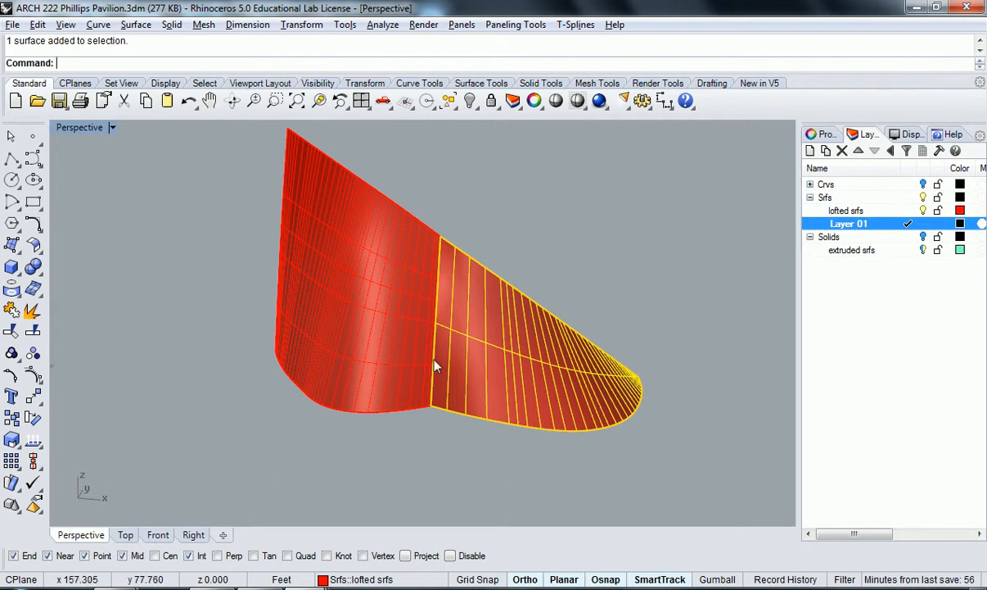
{"action": "type", "text": "DupBorder"}
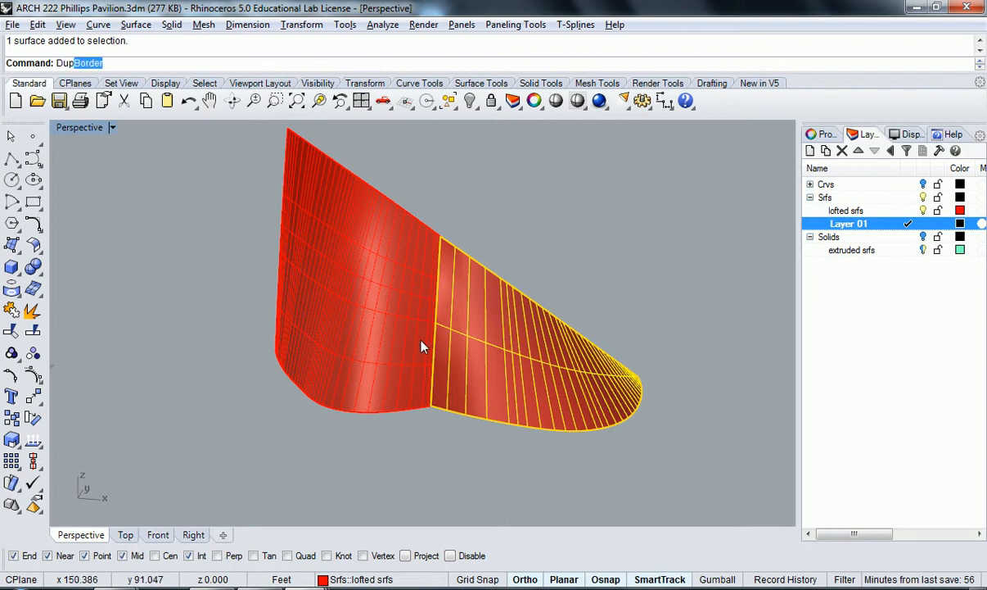
{"action": "key", "text": "Return"}
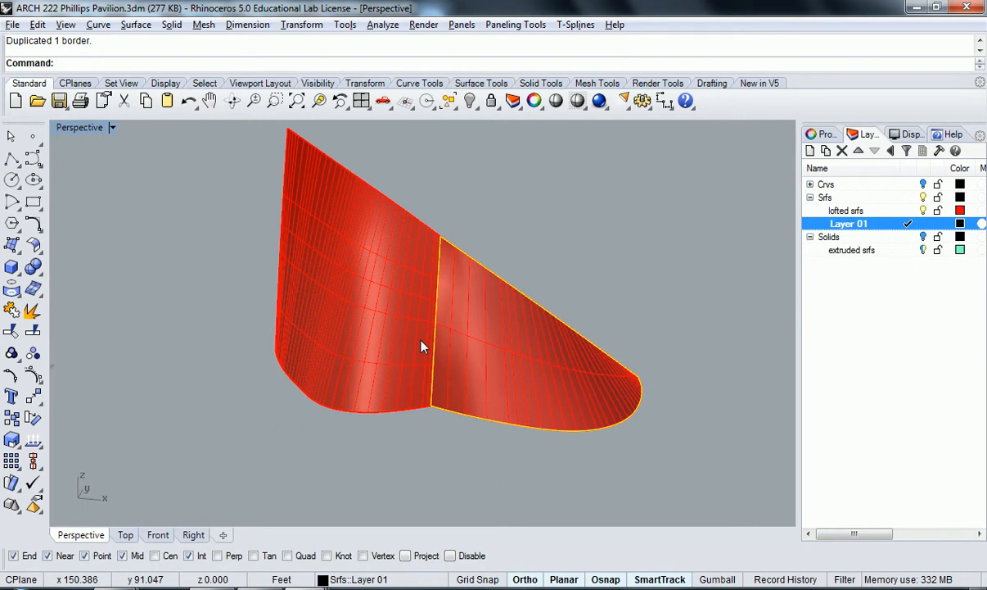
{"action": "left_click", "coordinate": [502, 350]}
{"action": "key", "text": "Delete"}
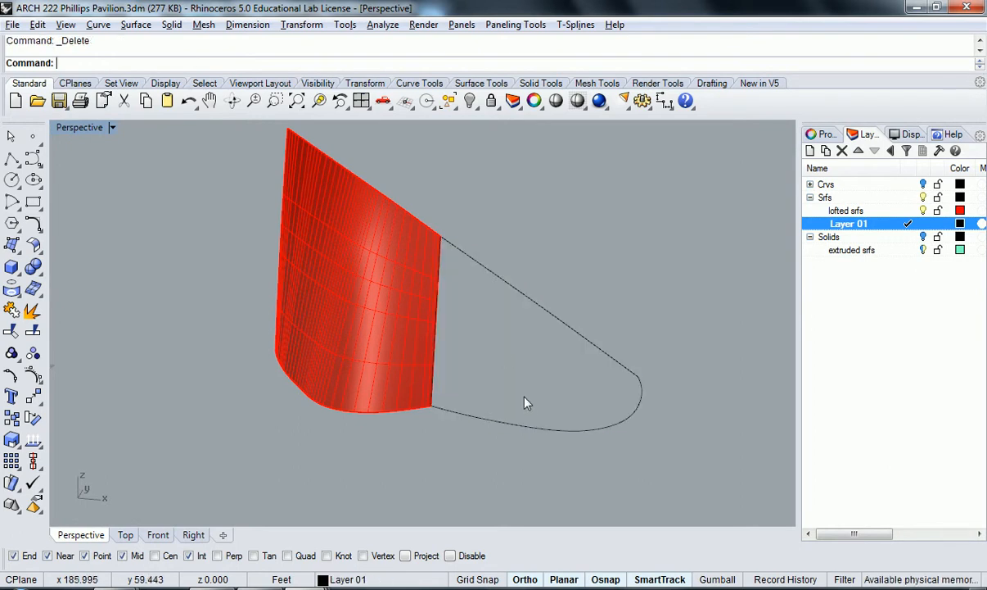
Step: Explode the duplicated border curve and keep only its seam segment selected
{"action": "left_click", "coordinate": [512, 420]}
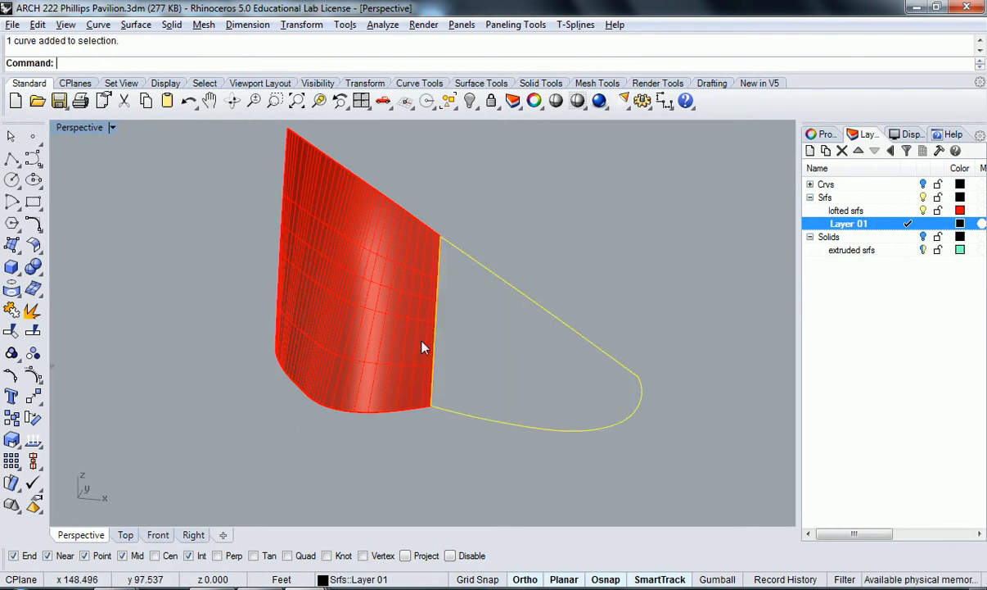
{"action": "scroll", "coordinate": [419, 336], "scroll_direction": "up", "scroll_amount": 5}
{"action": "right_click_drag", "start_coordinate": [463, 395], "coordinate": [487, 405]}
{"action": "type", "text": "explode"}
{"action": "key", "text": "Return"}
{"action": "scroll", "coordinate": [488, 400], "scroll_direction": "down", "scroll_amount": 8}
{"action": "right_click_drag", "start_coordinate": [555, 377], "coordinate": [487, 373], "text": "shift"}
{"action": "left_click_drag", "start_coordinate": [499, 267], "coordinate": [499, 267], "text": "ctrl"}
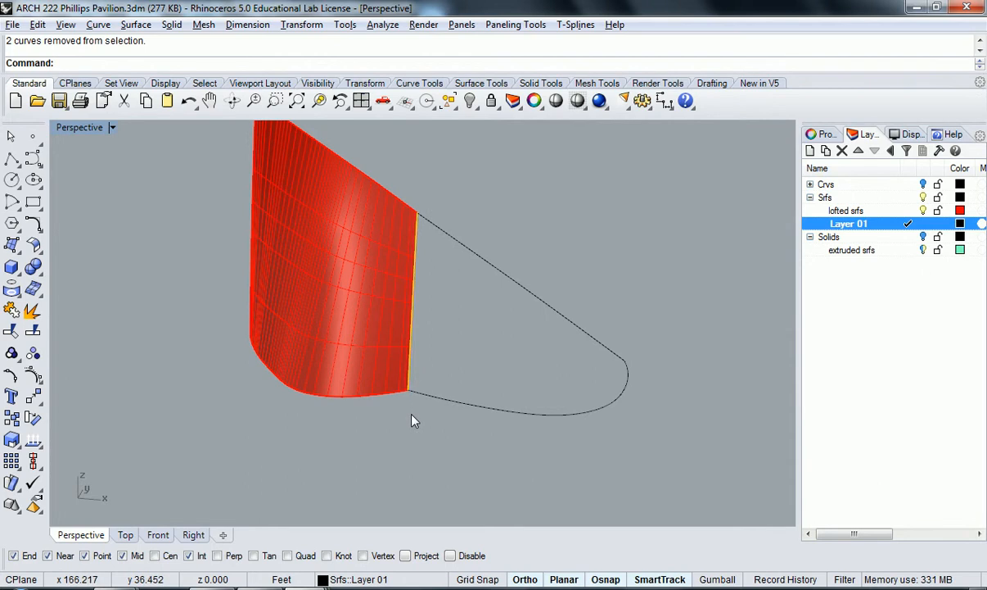
Step: Delete the duplicated seam segment and hide the larger lofted surface, leaving only the border curves
{"action": "key", "text": "Delete"}
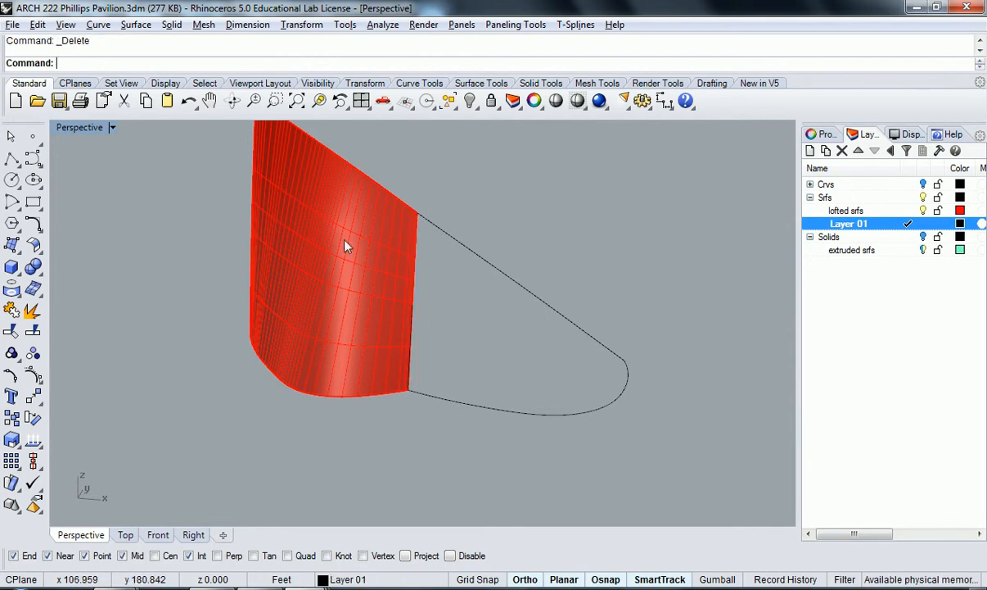
{"action": "left_click", "coordinate": [341, 270]}
{"action": "key", "text": "ctrl+h"}
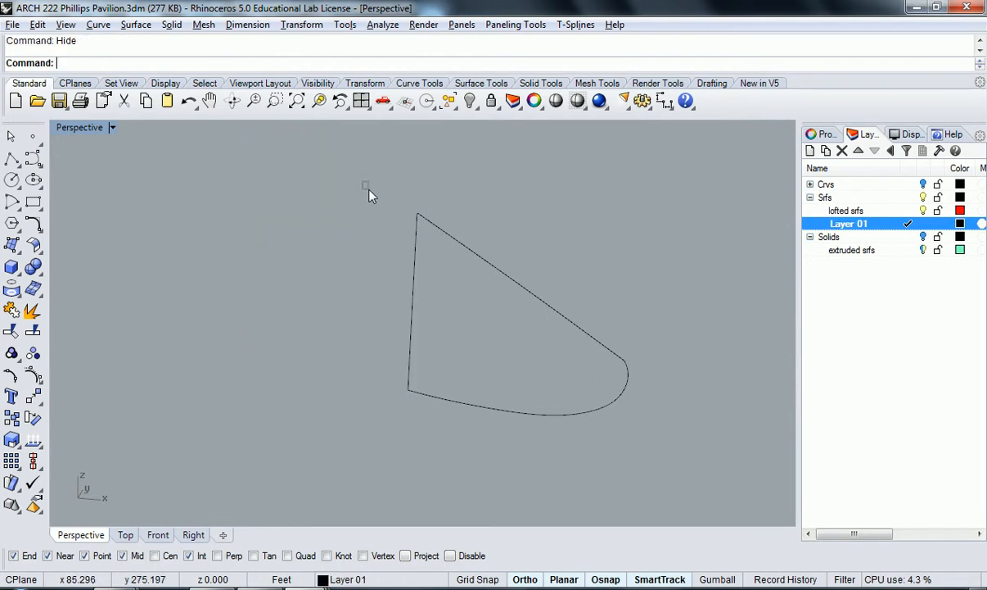
Step: Turn on the lower border curve's control points and move its end point onto the lower end of the seam line
{"action": "left_click", "coordinate": [275, 101]}
{"action": "left_click_drag", "start_coordinate": [411, 395], "coordinate": [427, 409]}
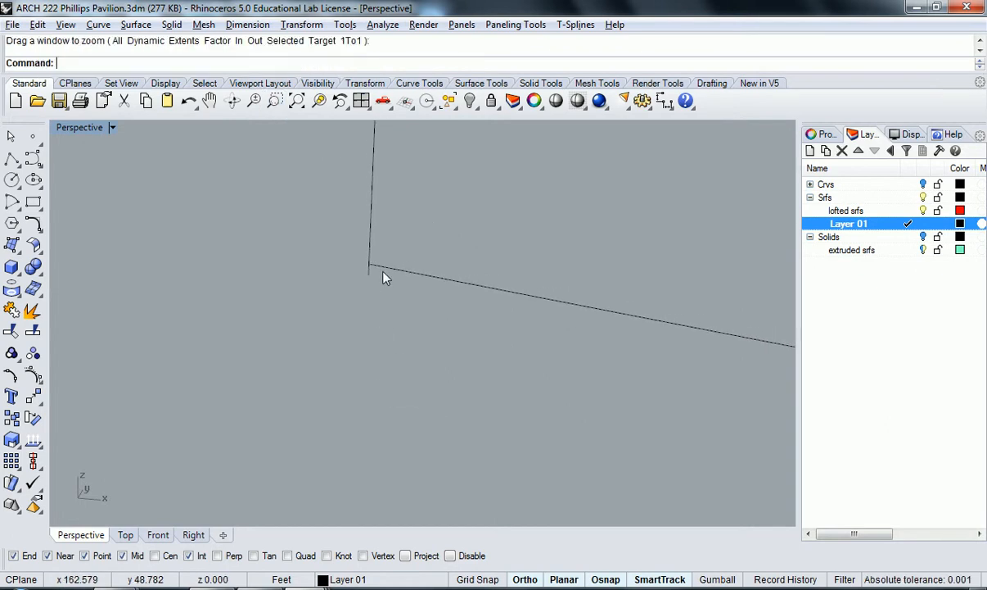
{"action": "left_click", "coordinate": [382, 273]}
{"action": "left_click", "coordinate": [275, 100]}
{"action": "left_click_drag", "start_coordinate": [338, 213], "coordinate": [418, 370]}
{"action": "left_click", "coordinate": [407, 202]}
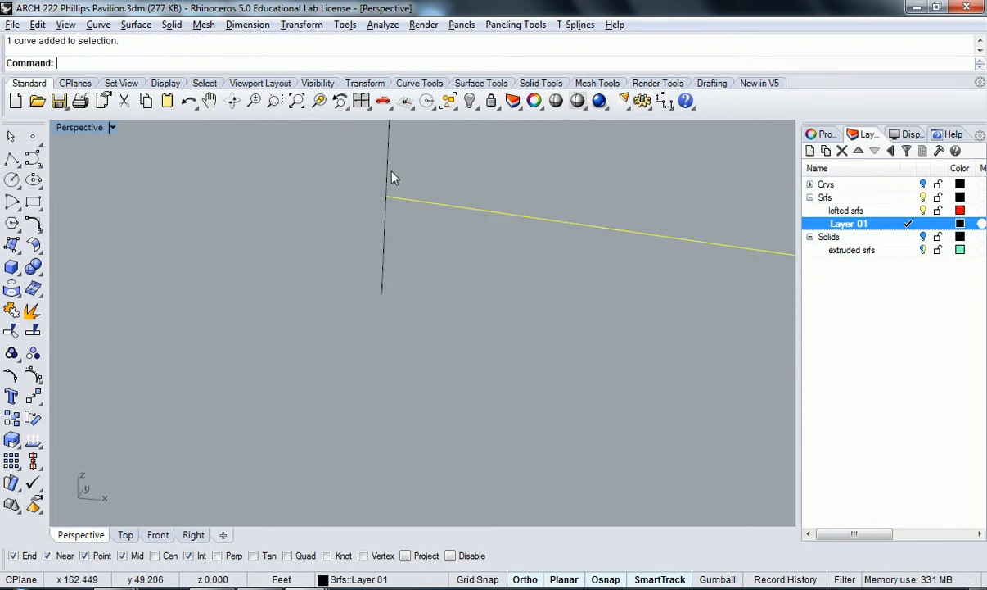
{"action": "left_click", "coordinate": [33, 353]}
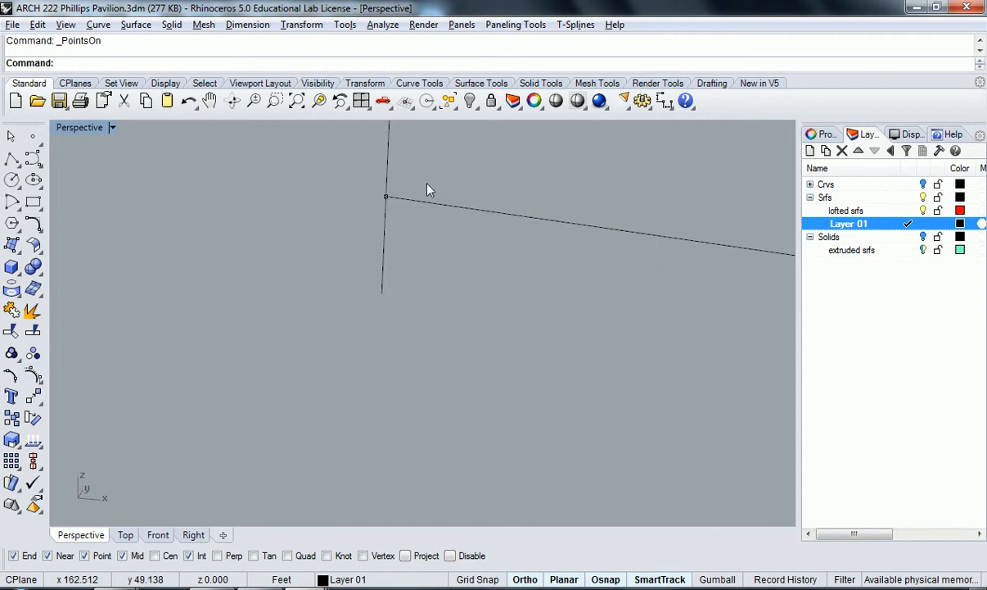
{"action": "left_click", "coordinate": [387, 197]}
{"action": "left_click_drag", "start_coordinate": [386, 196], "coordinate": [383, 293]}
{"action": "key", "text": "Escape"}
{"action": "key", "text": "Escape"}
Step: Examine how the border curves meet the seam line at its lower and upper ends
{"action": "scroll", "coordinate": [409, 301], "scroll_direction": "down", "scroll_amount": 4}
{"action": "left_click", "coordinate": [410, 298]}
{"action": "scroll", "coordinate": [402, 269], "scroll_direction": "down", "scroll_amount": 4}
{"action": "scroll", "coordinate": [414, 287], "scroll_direction": "down", "scroll_amount": 5}
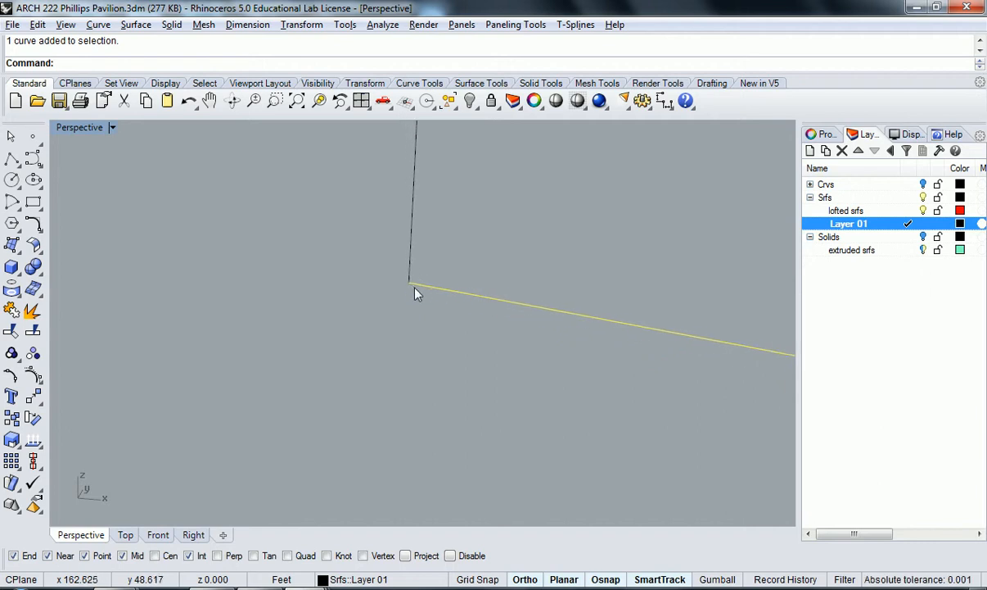
{"action": "key", "text": "Escape"}
{"action": "scroll", "coordinate": [414, 253], "scroll_direction": "up", "scroll_amount": 2}
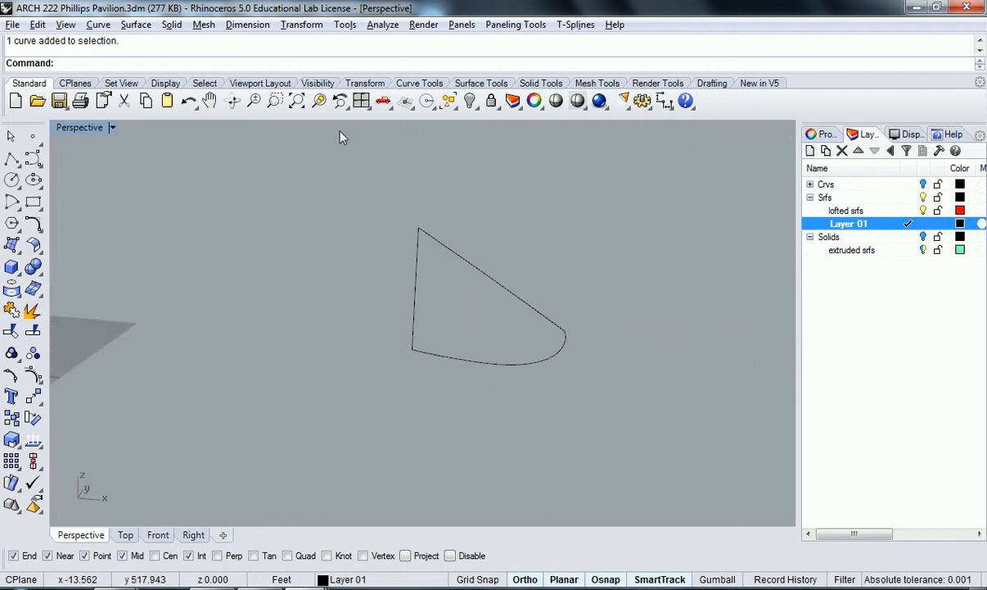
{"action": "left_click", "coordinate": [275, 100]}
{"action": "left_click_drag", "start_coordinate": [413, 229], "coordinate": [398, 247]}
{"action": "scroll", "coordinate": [401, 258], "scroll_direction": "up", "scroll_amount": 3}
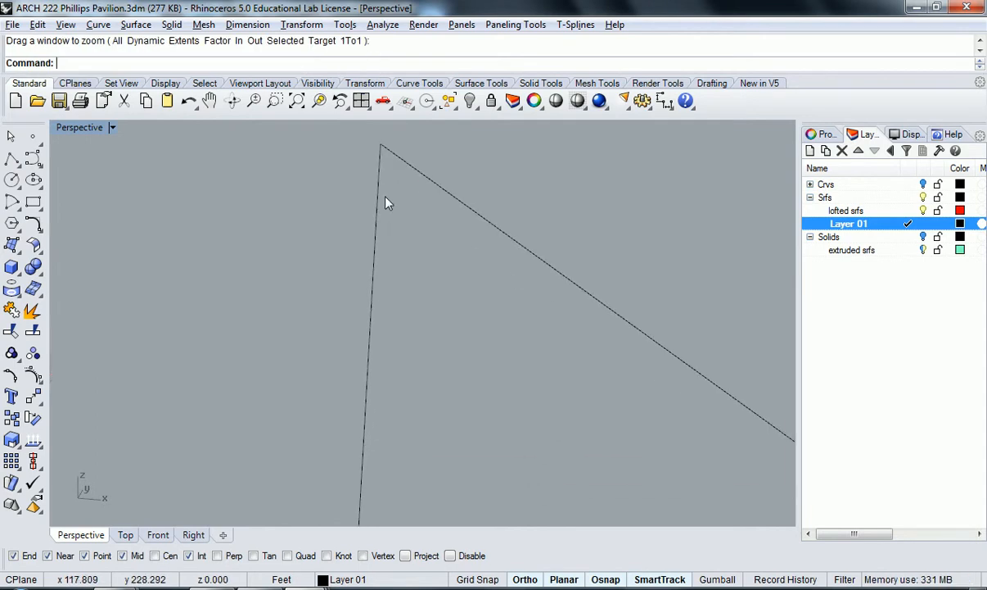
{"action": "scroll", "coordinate": [411, 203], "scroll_direction": "down", "scroll_amount": 6}
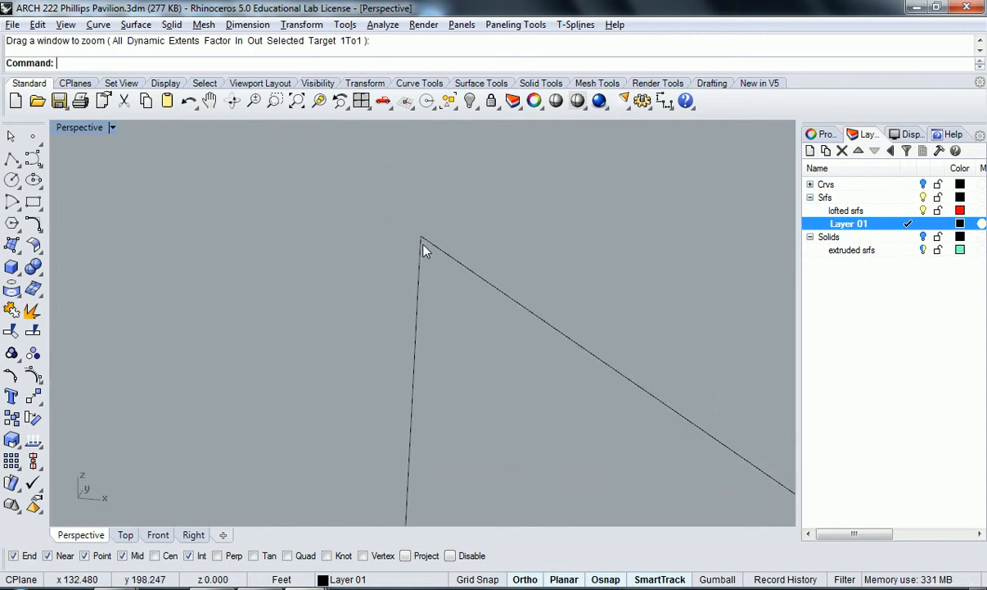
{"action": "scroll", "coordinate": [425, 267], "scroll_direction": "down", "scroll_amount": 3}
Step: Join the three border curves to test whether they close, and explode the joined curve again
{"action": "left_click_drag", "start_coordinate": [526, 392], "coordinate": [401, 286]}
{"action": "type", "text": "Join"}
{"action": "key", "text": "Return"}
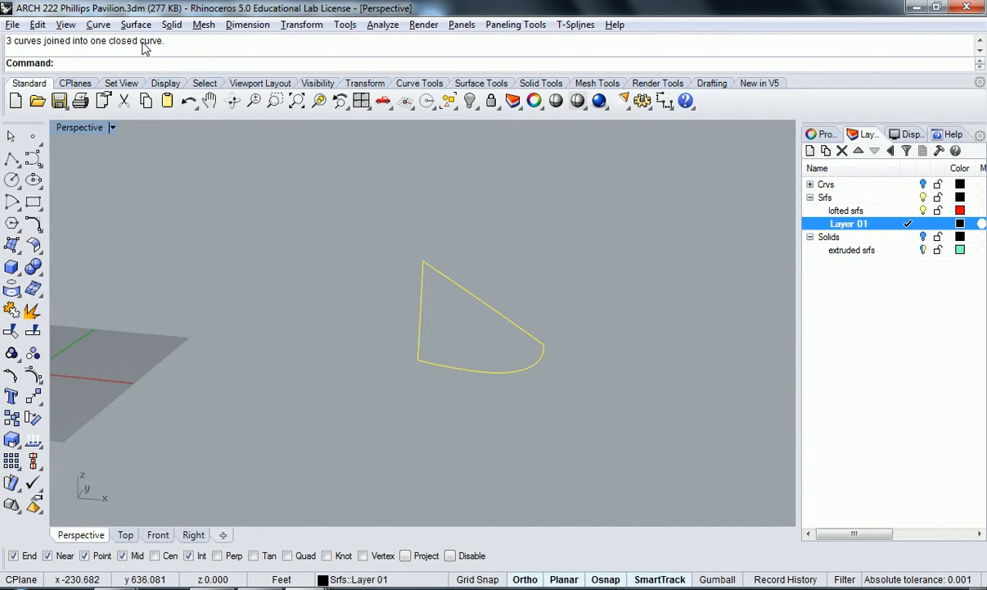
{"action": "left_click", "coordinate": [432, 344]}
{"action": "scroll", "coordinate": [446, 364], "scroll_direction": "up", "scroll_amount": 3}
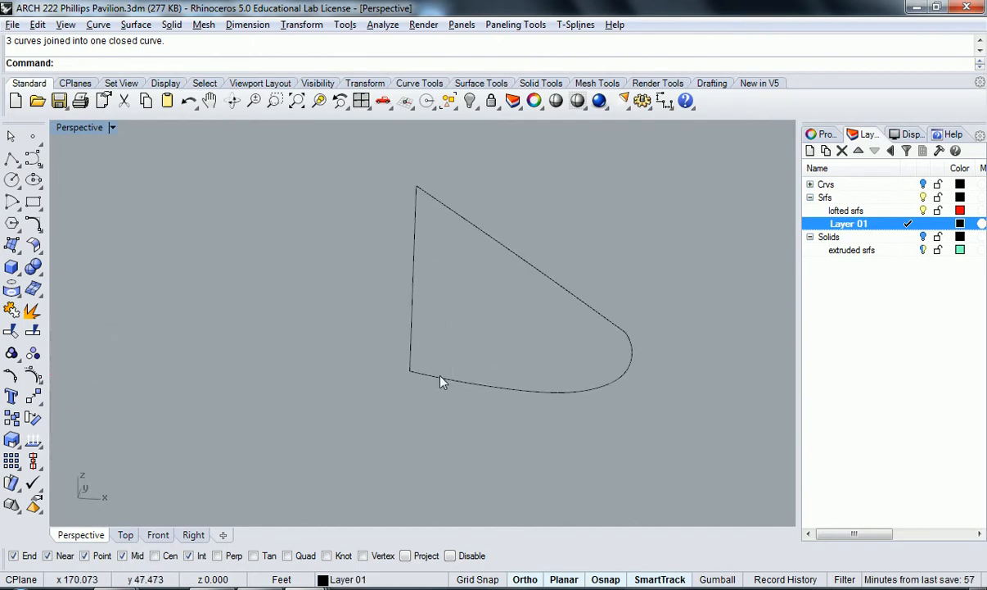
{"action": "left_click", "coordinate": [443, 383]}
{"action": "type", "text": "explode"}
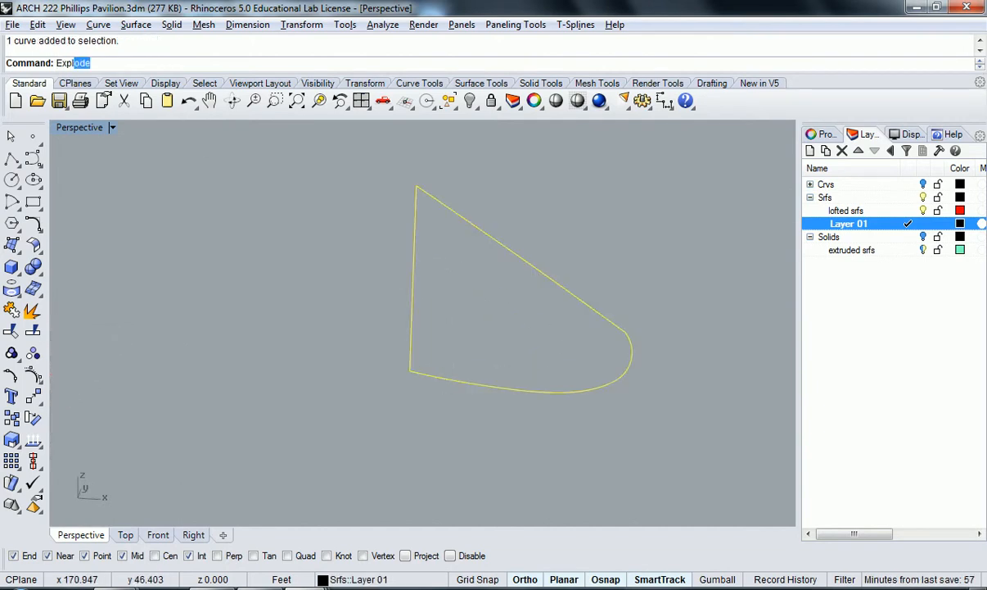
{"action": "key", "text": "Return"}
Step: Make the lofted srfs layer current and loft a surface between the lower and upper border curves
{"action": "type", "text": "loft"}
{"action": "key", "text": "Return"}
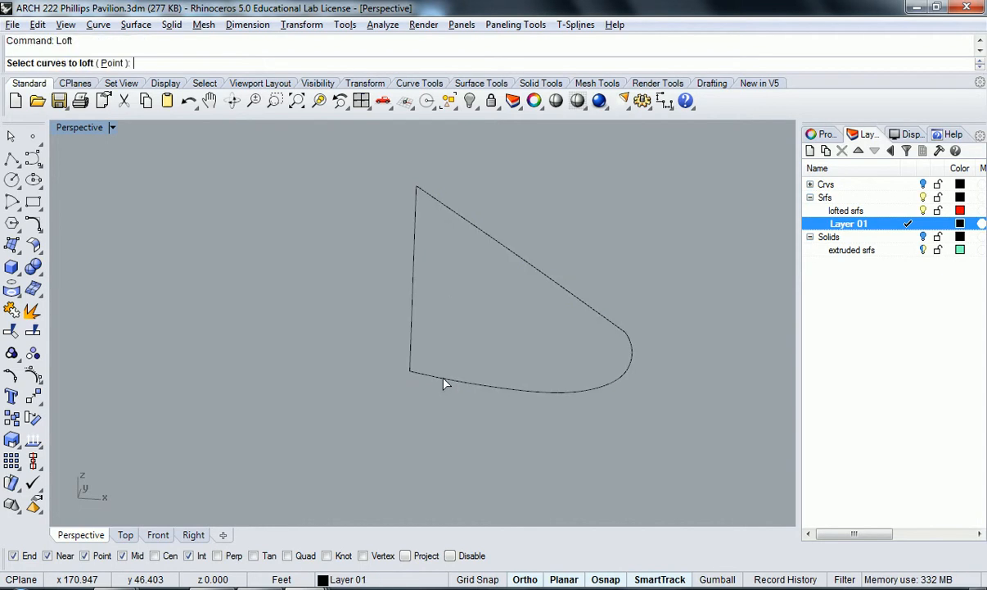
{"action": "double_click", "coordinate": [844, 210]}
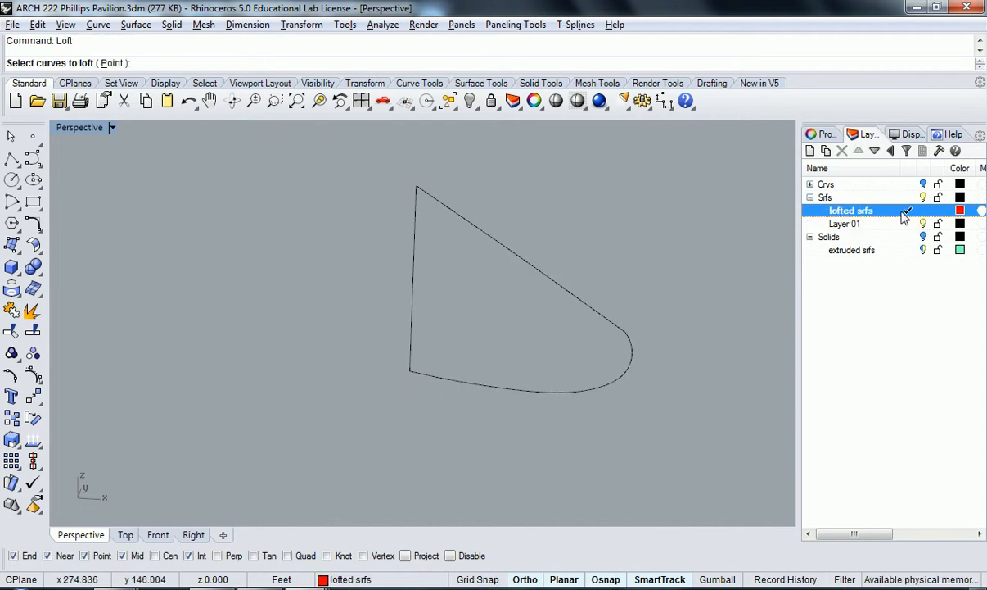
{"action": "left_click", "coordinate": [565, 392]}
{"action": "left_click", "coordinate": [505, 253]}
{"action": "key", "text": "Return"}
{"action": "key", "text": "Return"}
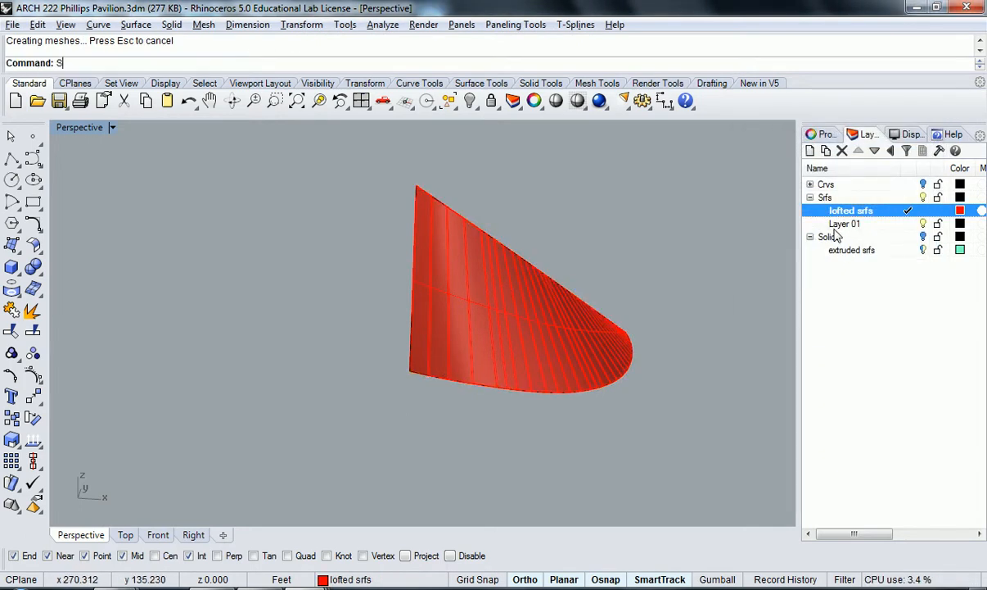
Step: Show all hidden objects, hide the surfaces around the rebuilt wall again, and turn off Layer 01
{"action": "type", "text": "show"}
{"action": "key", "text": "Return"}
{"action": "scroll", "coordinate": [541, 295], "scroll_direction": "down", "scroll_amount": 3}
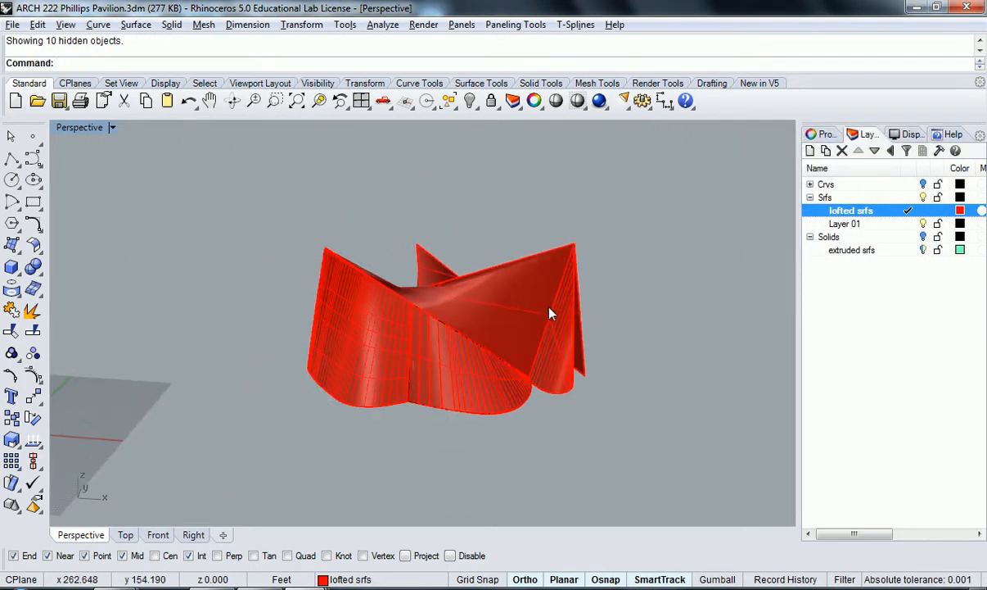
{"action": "left_click_drag", "start_coordinate": [507, 238], "coordinate": [509, 239]}
{"action": "right_click_drag", "start_coordinate": [593, 268], "coordinate": [512, 331]}
{"action": "key", "text": "ctrl+h"}
{"action": "right_click_drag", "start_coordinate": [624, 340], "coordinate": [533, 332]}
{"action": "left_click", "coordinate": [573, 339]}
{"action": "key", "text": "ctrl+h"}
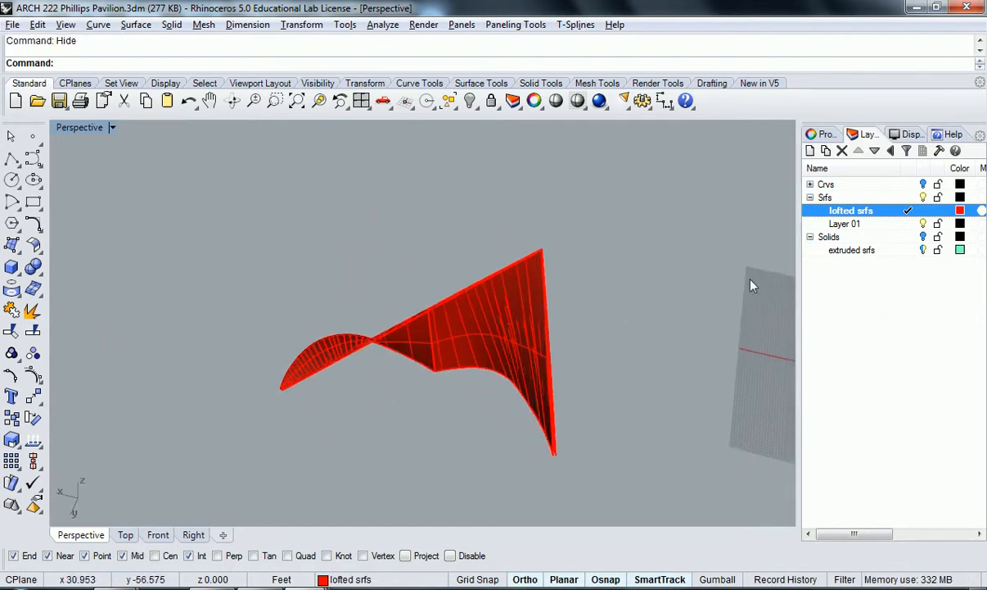
{"action": "left_click", "coordinate": [923, 224]}
Step: Examine closely how the lofted surfaces meet at the seam's lower corner
{"action": "right_click_drag", "start_coordinate": [459, 334], "coordinate": [404, 346]}
{"action": "scroll", "coordinate": [426, 329], "scroll_direction": "up", "scroll_amount": 6}
{"action": "right_click_drag", "start_coordinate": [498, 317], "coordinate": [352, 290]}
{"action": "scroll", "coordinate": [529, 425], "scroll_direction": "down", "scroll_amount": 6}
{"action": "scroll", "coordinate": [442, 393], "scroll_direction": "up", "scroll_amount": 8}
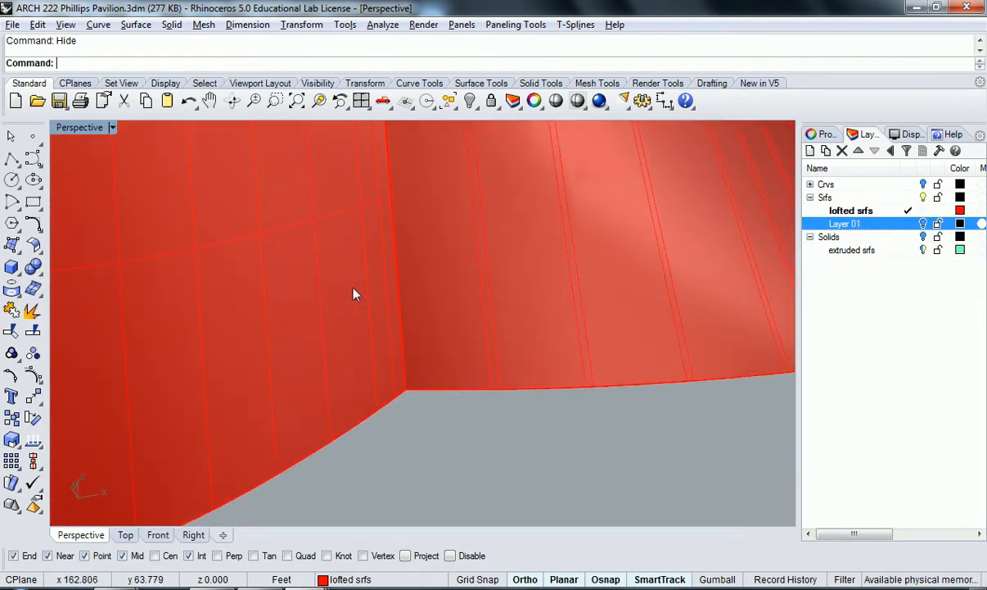
{"action": "left_click", "coordinate": [275, 100]}
{"action": "left_click_drag", "start_coordinate": [390, 353], "coordinate": [450, 431]}
{"action": "right_click_drag", "start_coordinate": [347, 287], "coordinate": [400, 339]}
{"action": "left_click", "coordinate": [275, 100]}
{"action": "left_click_drag", "start_coordinate": [391, 326], "coordinate": [406, 344]}
{"action": "right_click_drag", "start_coordinate": [450, 314], "coordinate": [403, 185]}
{"action": "right_click_drag", "start_coordinate": [406, 289], "coordinate": [414, 347]}
{"action": "scroll", "coordinate": [413, 352], "scroll_direction": "down", "scroll_amount": 15}
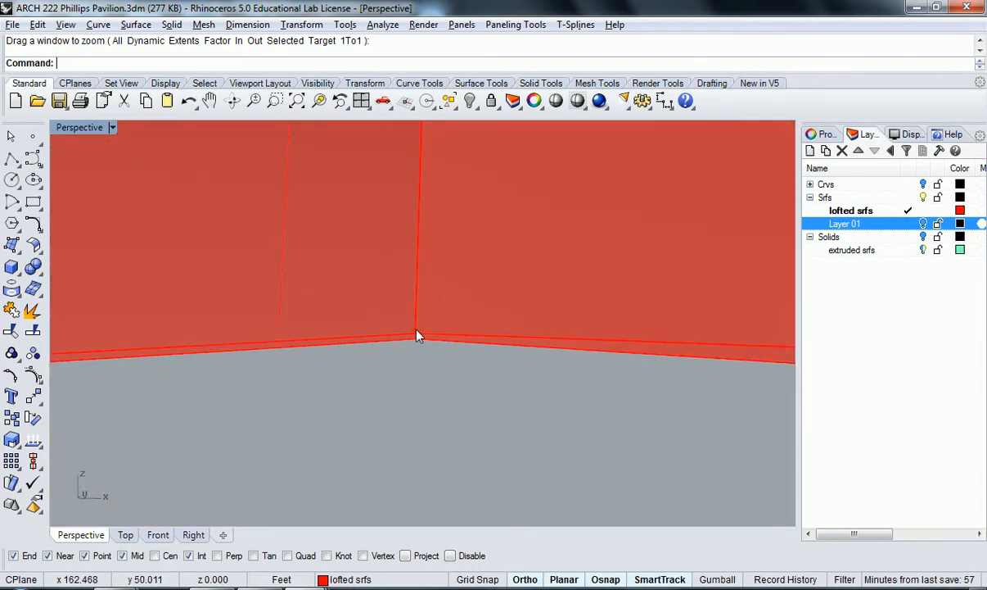
{"action": "scroll", "coordinate": [416, 336], "scroll_direction": "down", "scroll_amount": 20}
{"action": "scroll", "coordinate": [419, 240], "scroll_direction": "up", "scroll_amount": 7}
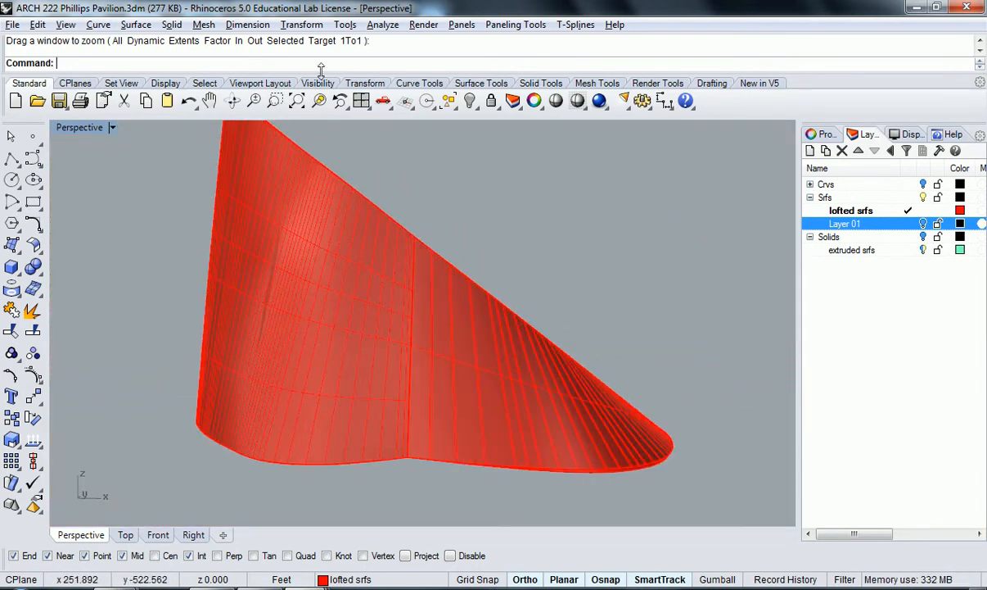
Step: Examine how the surfaces meet at the upper end of the seam
{"action": "left_click", "coordinate": [276, 97]}
{"action": "left_click_drag", "start_coordinate": [405, 219], "coordinate": [423, 250]}
{"action": "right_click_drag", "start_coordinate": [424, 249], "coordinate": [241, 369]}
{"action": "left_click", "coordinate": [426, 376]}
{"action": "scroll", "coordinate": [429, 369], "scroll_direction": "down", "scroll_amount": 8}
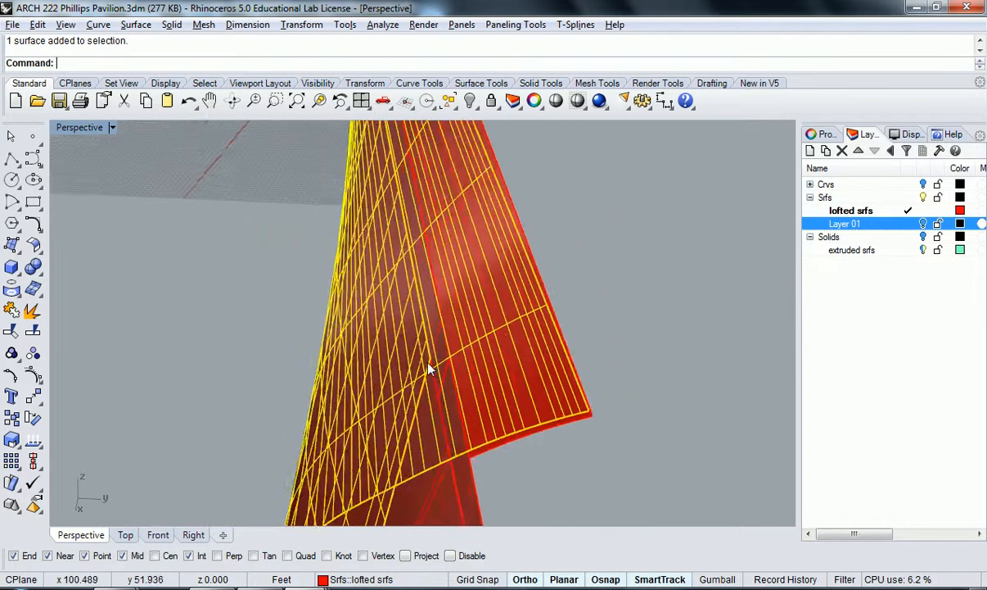
{"action": "scroll", "coordinate": [429, 372], "scroll_direction": "down", "scroll_amount": 7}
{"action": "key", "text": "Escape"}
{"action": "right_click_drag", "start_coordinate": [430, 374], "coordinate": [681, 400]}
{"action": "scroll", "coordinate": [439, 404], "scroll_direction": "up", "scroll_amount": 5}
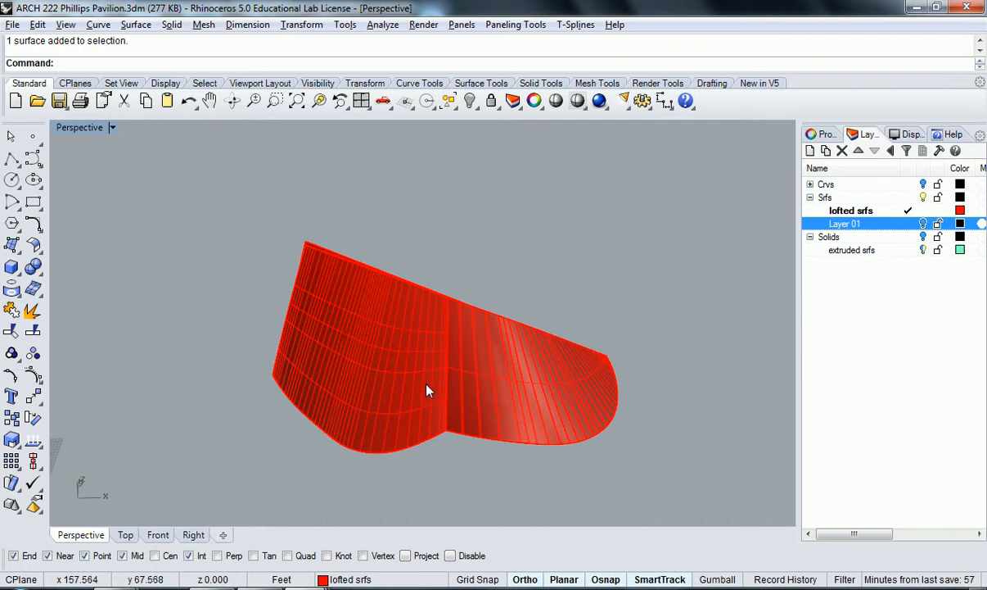
Step: Try to join the larger lofted surface with the rebuilt smaller one
{"action": "left_click", "coordinate": [427, 391]}
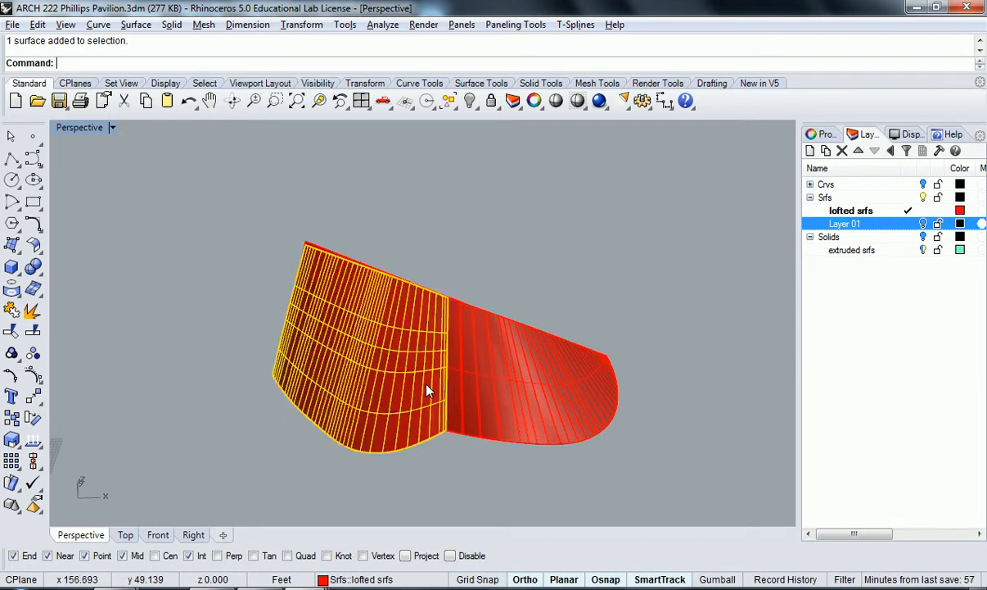
{"action": "left_click", "coordinate": [555, 389], "text": "shift"}
{"action": "type", "text": "join"}
{"action": "key", "text": "Return"}
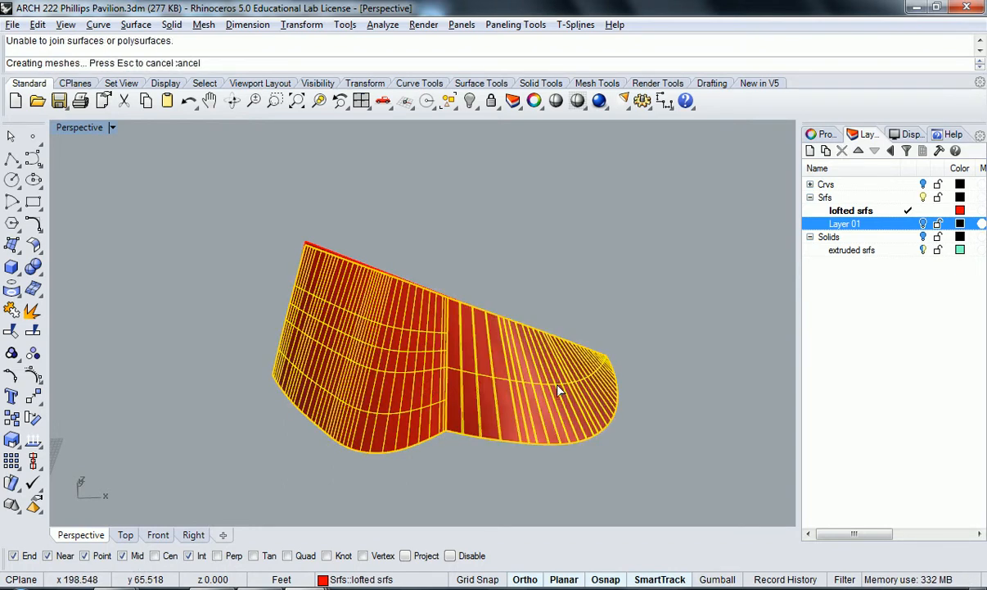
{"action": "right_click_drag", "start_coordinate": [522, 361], "coordinate": [405, 408]}
{"action": "left_click", "coordinate": [405, 408]}
{"action": "left_click", "coordinate": [467, 377], "text": "shift"}
{"action": "right_click_drag", "start_coordinate": [451, 385], "coordinate": [380, 434]}
{"action": "key", "text": "Escape"}
Step: Loft a closing strip between the paired upper edges of the inner and outer wall surfaces
{"action": "type", "text": "L"}
{"action": "key", "text": "Return"}
{"action": "left_click", "coordinate": [425, 329]}
{"action": "key", "text": "Return"}
{"action": "key", "text": "Return"}
{"action": "left_click", "coordinate": [380, 368]}
{"action": "key", "text": "Return"}
{"action": "left_click", "coordinate": [379, 368]}
{"action": "key", "text": "Escape"}
Step: Loft a closing strip between the two parallel sloping edges at the wall's tall end
{"action": "right_click_drag", "start_coordinate": [408, 370], "coordinate": [369, 342]}
{"action": "key", "text": "Return"}
{"action": "left_click", "coordinate": [360, 310]}
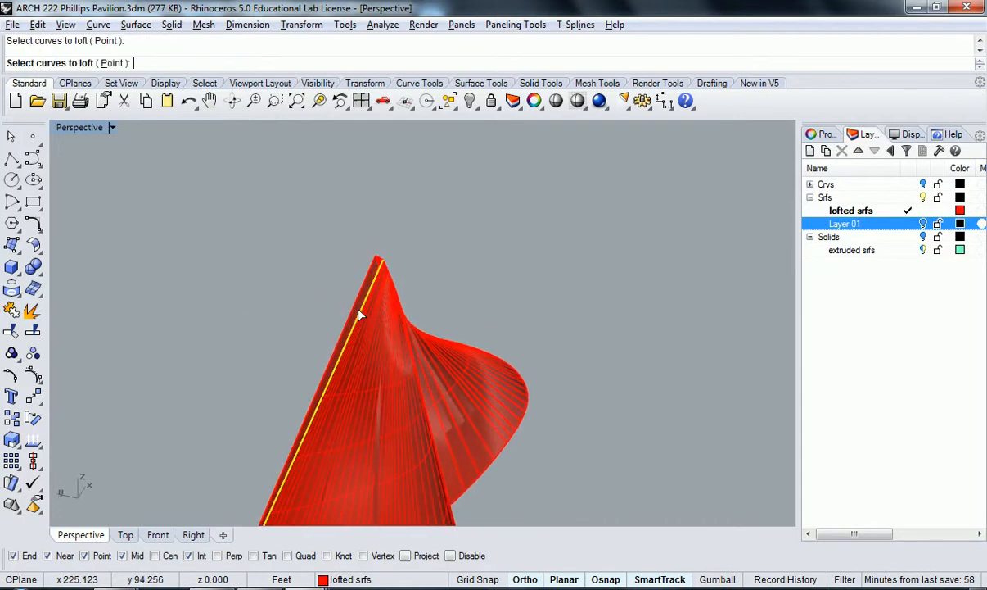
{"action": "left_click", "coordinate": [352, 308]}
{"action": "key", "text": "Return"}
{"action": "key", "text": "Return"}
Step: Loft a closing strip between the inner and outer lower edges of the larger wall surfaces
{"action": "key", "text": "Return"}
{"action": "scroll", "coordinate": [359, 331], "scroll_direction": "down", "scroll_amount": 6}
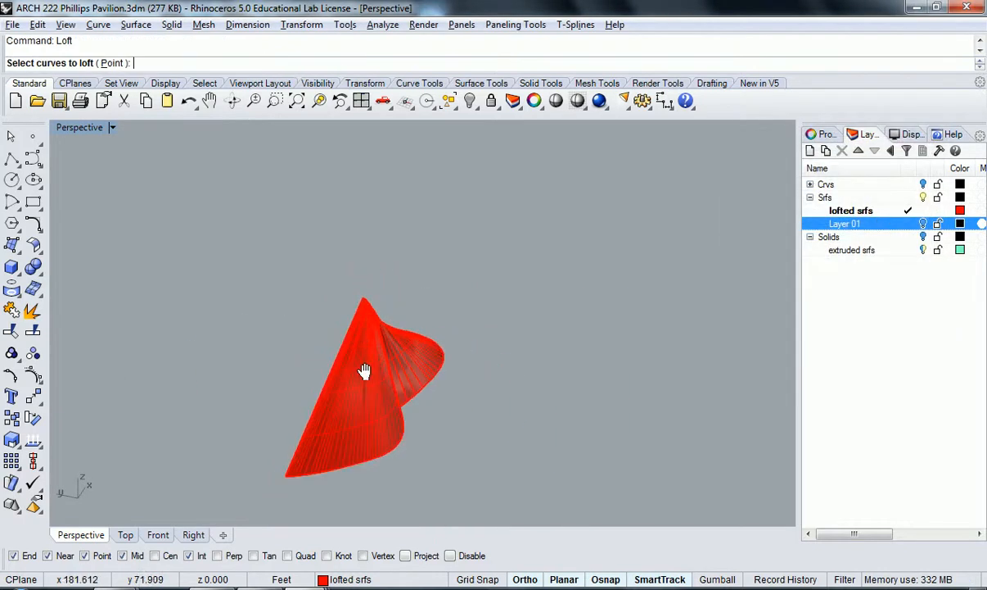
{"action": "right_click_drag", "start_coordinate": [368, 375], "coordinate": [393, 279], "text": "shift"}
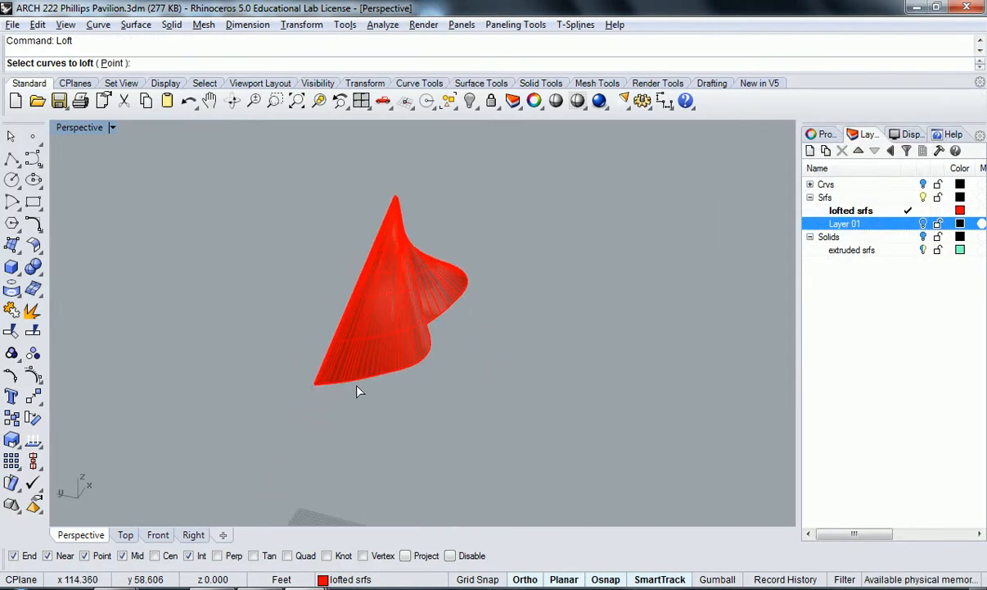
{"action": "scroll", "coordinate": [361, 394], "scroll_direction": "up", "scroll_amount": 4}
{"action": "right_click_drag", "start_coordinate": [366, 403], "coordinate": [393, 215]}
{"action": "scroll", "coordinate": [317, 259], "scroll_direction": "up", "scroll_amount": 7}
{"action": "key", "text": "Escape"}
{"action": "left_click", "coordinate": [310, 248]}
{"action": "key", "text": "Escape"}
{"action": "type", "text": "Loft"}
{"action": "key", "text": "Return"}
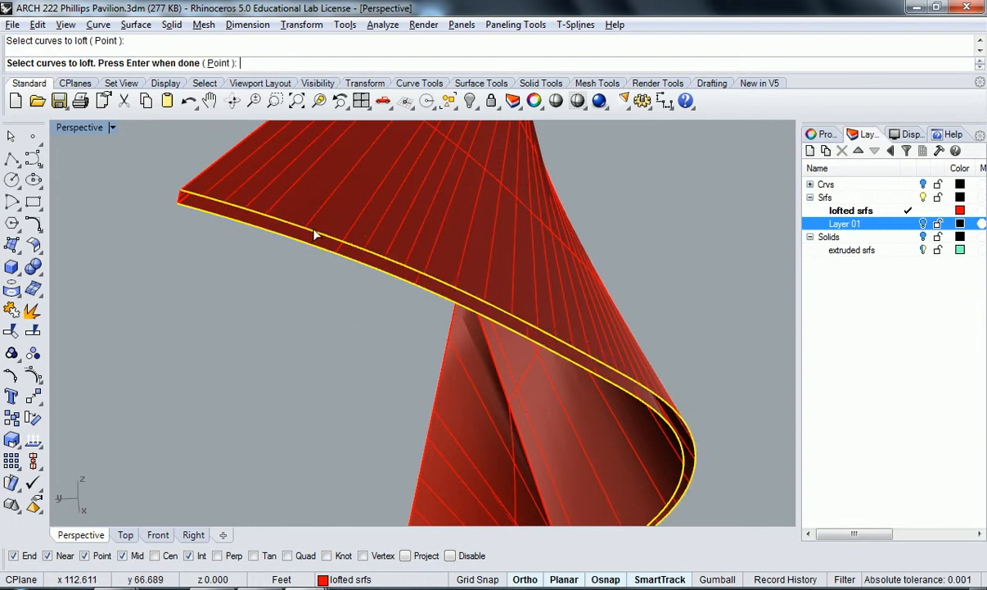
{"action": "key", "text": "Return"}
{"action": "key", "text": "Return"}
Step: Loft the remaining gap between the paired edges of the wall surfaces
{"action": "scroll", "coordinate": [315, 239], "scroll_direction": "down", "scroll_amount": 10}
{"action": "right_click_drag", "start_coordinate": [425, 347], "coordinate": [349, 335], "text": "shift"}
{"action": "scroll", "coordinate": [349, 335], "scroll_direction": "up", "scroll_amount": 4}
{"action": "scroll", "coordinate": [347, 335], "scroll_direction": "up", "scroll_amount": 3}
{"action": "key", "text": "Return"}
{"action": "key", "text": "Return"}
Step: Select all the wall surfaces and closing strips and join them into a polysurface
{"action": "right_click_drag", "start_coordinate": [386, 313], "coordinate": [573, 368]}
{"action": "left_click_drag", "start_coordinate": [573, 368], "coordinate": [168, 152]}
{"action": "type", "text": "join"}
{"action": "key", "text": "Return"}
{"action": "left_click", "coordinate": [329, 278]}
{"action": "key", "text": "ctrl+h"}
{"action": "key", "text": "ctrl+z"}
{"action": "left_click", "coordinate": [399, 314]}
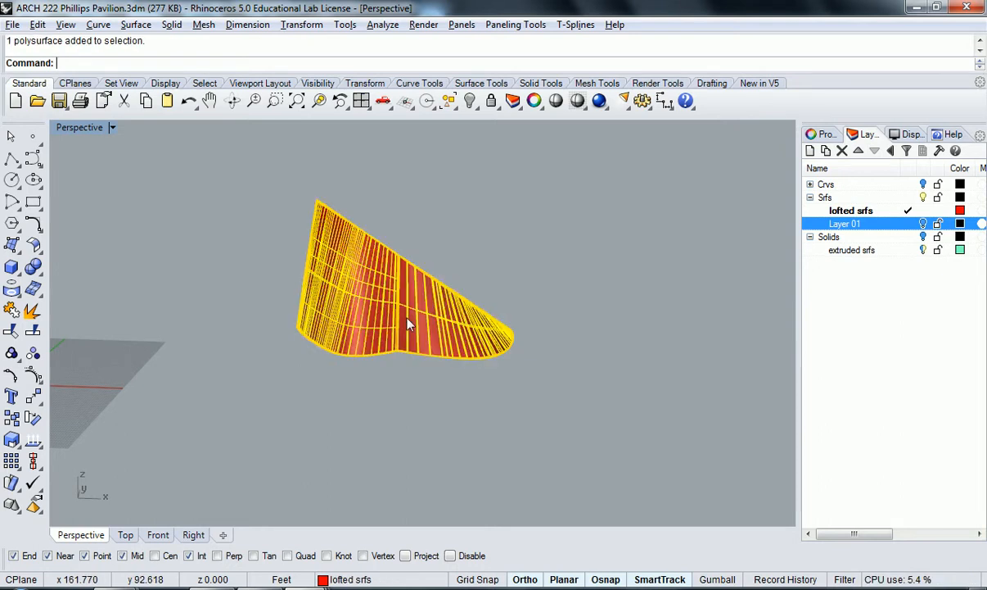
{"action": "key", "text": "Escape"}
Step: Inspect the joined wall's seam, lower edges and closing strips from several angles
{"action": "scroll", "coordinate": [383, 291], "scroll_direction": "up", "scroll_amount": 7}
{"action": "right_click_drag", "start_coordinate": [383, 291], "coordinate": [405, 314]}
{"action": "scroll", "coordinate": [426, 316], "scroll_direction": "down", "scroll_amount": 6}
{"action": "right_click_drag", "start_coordinate": [394, 444], "coordinate": [323, 352]}
{"action": "scroll", "coordinate": [385, 415], "scroll_direction": "up", "scroll_amount": 5}
{"action": "right_click_drag", "start_coordinate": [496, 335], "coordinate": [336, 372]}
{"action": "scroll", "coordinate": [280, 399], "scroll_direction": "up", "scroll_amount": 3}
{"action": "scroll", "coordinate": [279, 405], "scroll_direction": "up", "scroll_amount": 3}
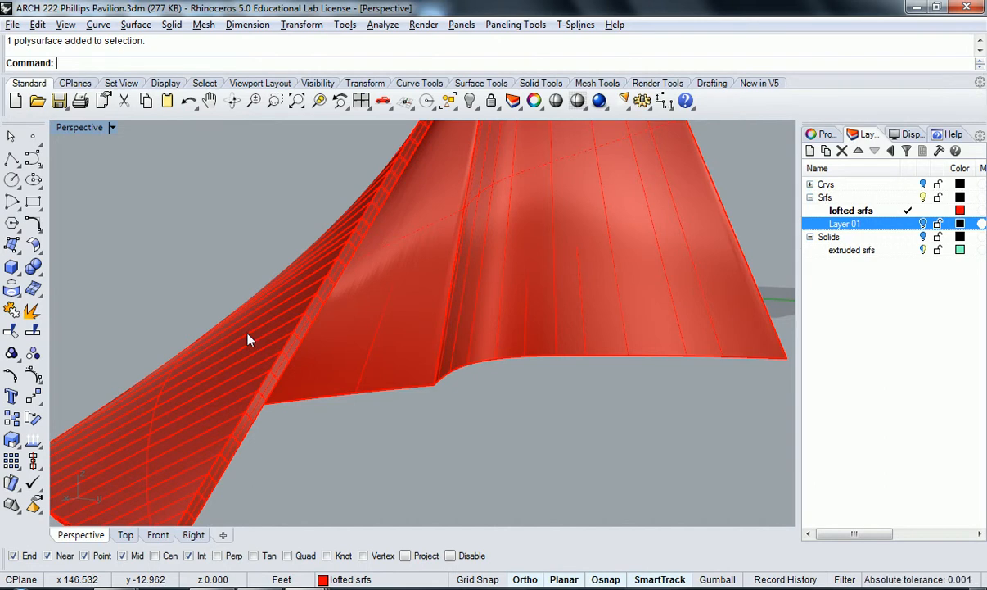
{"action": "scroll", "coordinate": [264, 337], "scroll_direction": "down", "scroll_amount": 8}
{"action": "right_click_drag", "start_coordinate": [324, 337], "coordinate": [271, 438]}
{"action": "scroll", "coordinate": [358, 399], "scroll_direction": "up", "scroll_amount": 6}
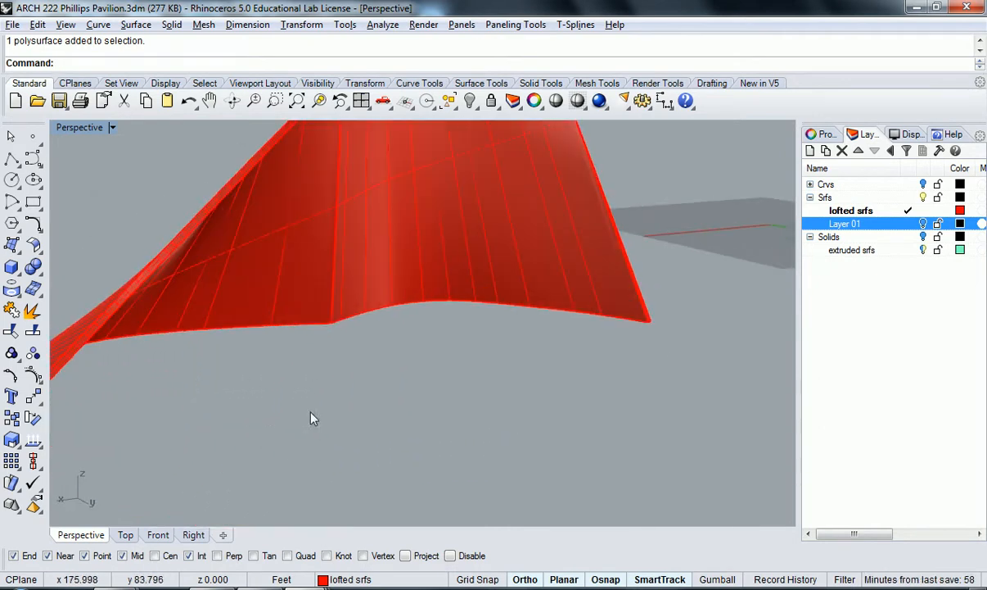
{"action": "right_click_drag", "start_coordinate": [164, 389], "coordinate": [307, 431]}
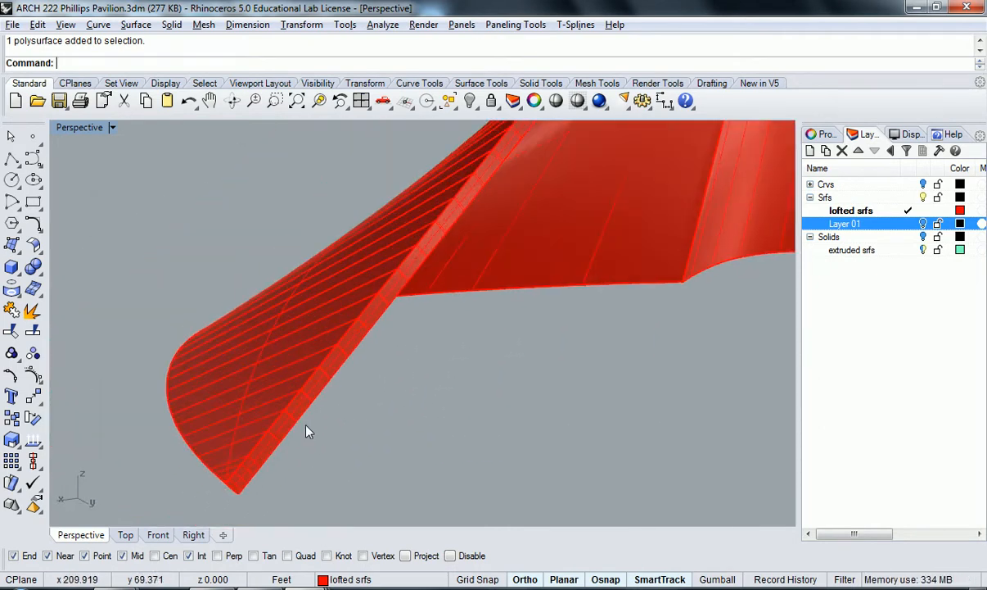
Step: Explode the wall polysurface and delete the closing strip along the smaller wing's straight sloping edge
{"action": "left_click", "coordinate": [289, 382]}
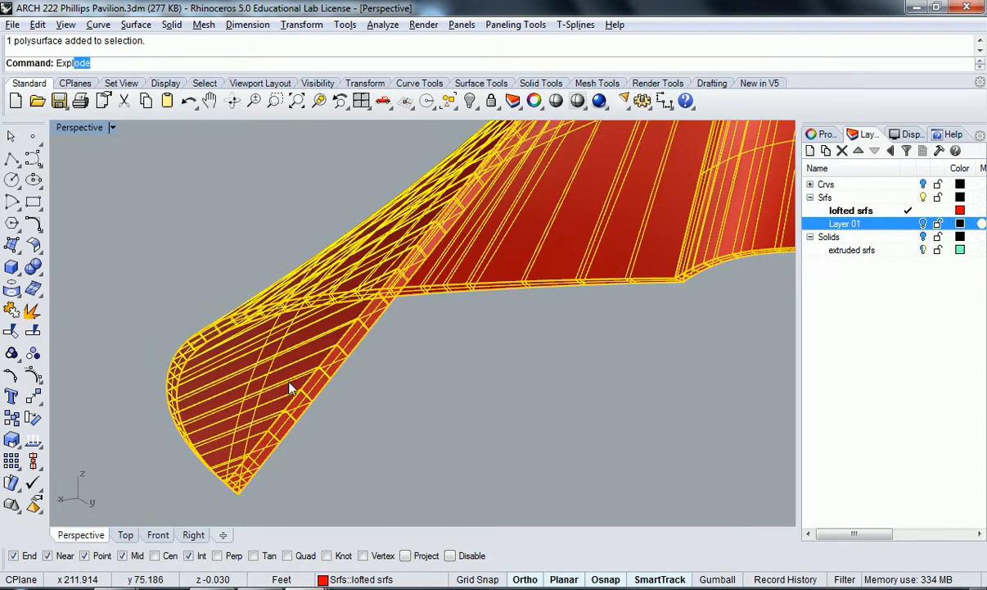
{"action": "left_click", "coordinate": [321, 387]}
{"action": "key", "text": "Delete"}
{"action": "left_click", "coordinate": [321, 395]}
{"action": "key", "text": "Delete"}
Step: Loft a new closing strip between the paired straight sloping edges of the smaller wing
{"action": "type", "text": "oft"}
{"action": "key", "text": "Return"}
{"action": "mouse_move", "coordinate": [322, 396]}
{"action": "right_mouse_down"}
{"action": "mouse_move", "coordinate": [316, 434]}
{"action": "mouse_move", "coordinate": [247, 468]}
{"action": "mouse_move", "coordinate": [293, 396]}
{"action": "mouse_move", "coordinate": [357, 373]}
{"action": "mouse_move", "coordinate": [331, 408]}
{"action": "mouse_move", "coordinate": [331, 385]}
{"action": "right_mouse_up"}
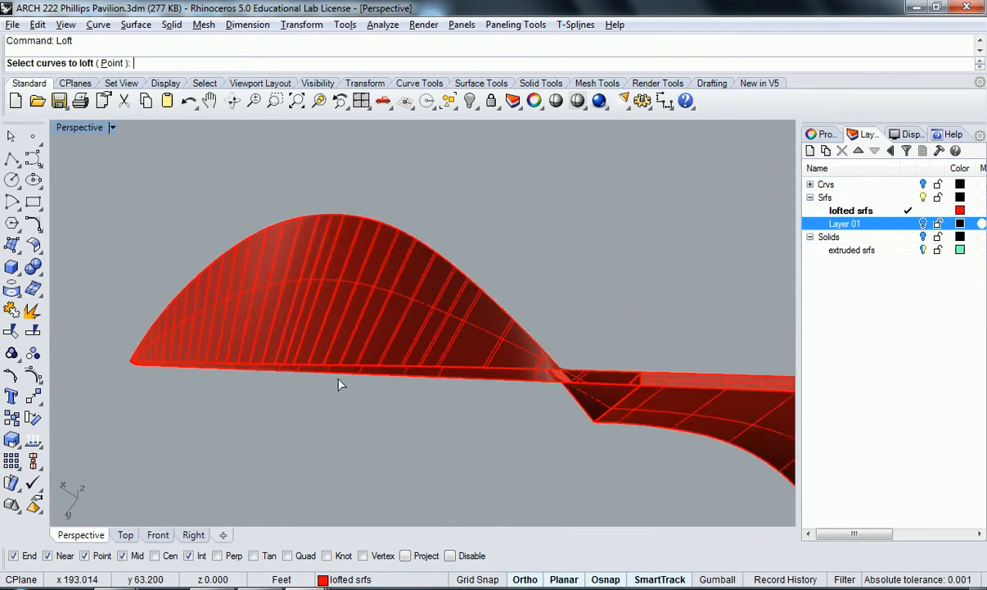
{"action": "left_click", "coordinate": [318, 371]}
{"action": "key", "text": "Return"}
{"action": "right_click_drag", "start_coordinate": [308, 407], "coordinate": [357, 321]}
{"action": "key", "text": "Return"}
{"action": "key", "text": "Return"}
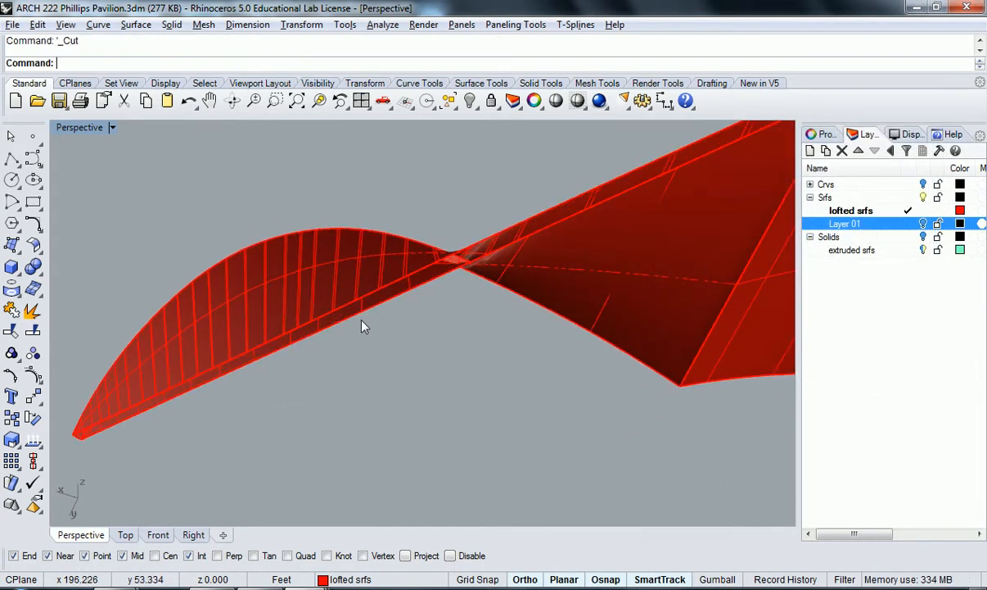
Step: Loft the closing strip along the smaller wing's straight lower sloping edge
{"action": "left_click", "coordinate": [354, 317]}
{"action": "key", "text": "Return"}
{"action": "key", "text": "Return"}
{"action": "right_click_drag", "start_coordinate": [352, 346], "coordinate": [388, 456]}
{"action": "key", "text": "Return"}
{"action": "key", "text": "Return"}
{"action": "scroll", "coordinate": [360, 455], "scroll_direction": "up", "scroll_amount": 3}
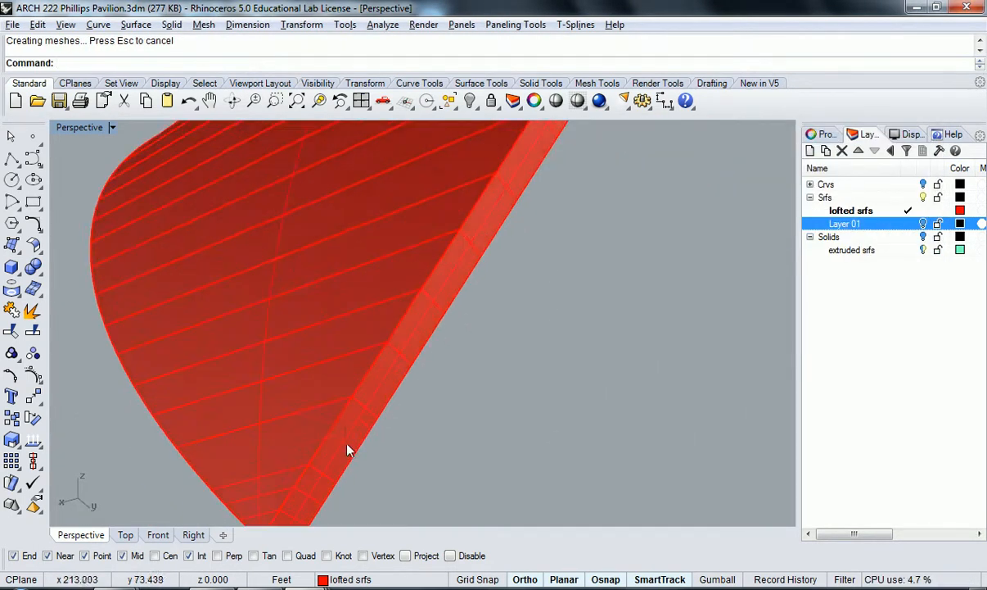
Step: Select the wall's lofted surfaces together with their closing strips and join them into one polysurface
{"action": "left_click", "coordinate": [347, 430]}
{"action": "scroll", "coordinate": [344, 418], "scroll_direction": "down", "scroll_amount": 3}
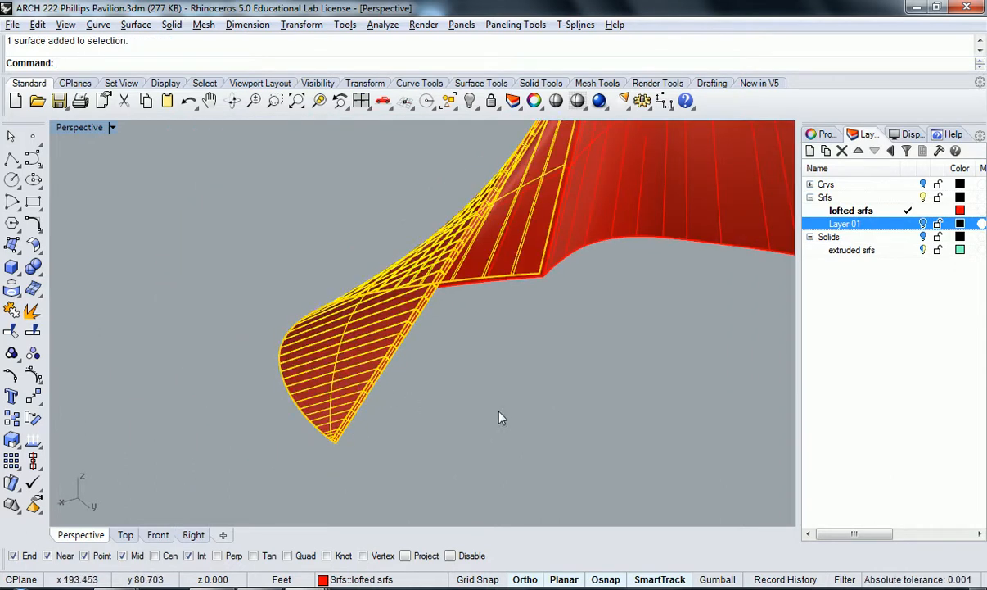
{"action": "left_click", "coordinate": [483, 413]}
{"action": "scroll", "coordinate": [558, 400], "scroll_direction": "down", "scroll_amount": 4}
{"action": "left_click_drag", "start_coordinate": [570, 413], "coordinate": [419, 255]}
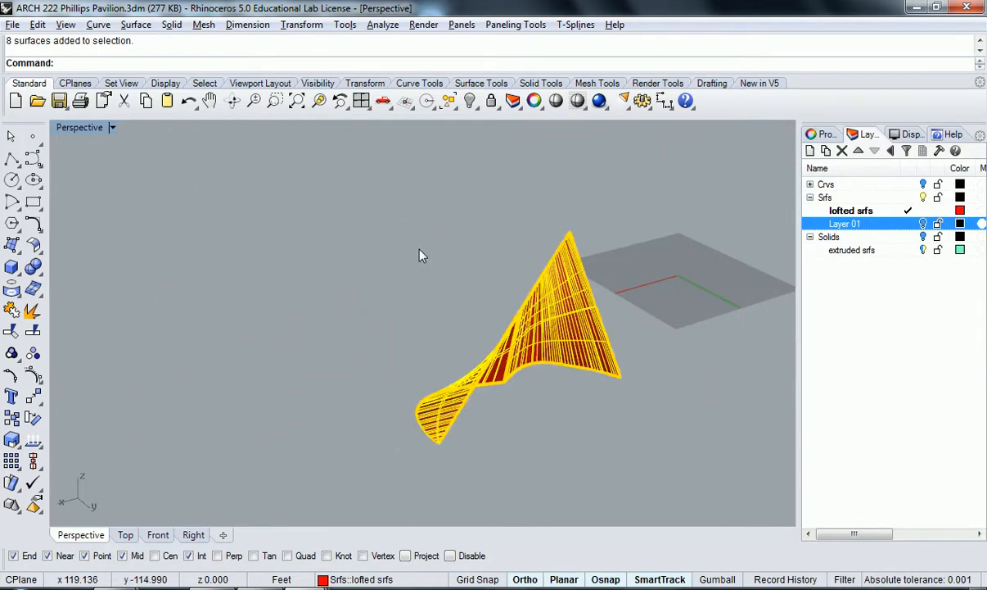
{"action": "left_click", "coordinate": [413, 254]}
{"action": "left_click", "coordinate": [542, 346]}
{"action": "mouse_move", "coordinate": [544, 402]}
{"action": "right_mouse_down"}
{"action": "mouse_move", "coordinate": [517, 409]}
{"action": "mouse_move", "coordinate": [557, 387]}
{"action": "right_mouse_up"}
{"action": "key", "text": "ctrl+h"}
{"action": "key", "text": "ctrl+z"}
{"action": "left_click_drag", "start_coordinate": [644, 438], "coordinate": [539, 215]}
{"action": "key", "text": "ctrl+j"}
{"action": "left_click", "coordinate": [608, 370]}
{"action": "left_click", "coordinate": [568, 366]}
{"action": "key", "text": "Return"}
{"action": "key", "text": "ctrl+z"}
{"action": "scroll", "coordinate": [573, 353], "scroll_direction": "up", "scroll_amount": 6}
{"action": "scroll", "coordinate": [541, 303], "scroll_direction": "down", "scroll_amount": 5}
Step: Show the hidden pavilion surfaces and examine where the joined wall meets the neighbouring lofted surface
{"action": "right_click_drag", "start_coordinate": [568, 324], "coordinate": [496, 259]}
{"action": "type", "text": "Show"}
{"action": "key", "text": "Return"}
{"action": "scroll", "coordinate": [462, 347], "scroll_direction": "up", "scroll_amount": 6}
{"action": "scroll", "coordinate": [323, 262], "scroll_direction": "up", "scroll_amount": 2}
{"action": "scroll", "coordinate": [480, 177], "scroll_direction": "down", "scroll_amount": 3}
{"action": "right_click_drag", "start_coordinate": [480, 212], "coordinate": [542, 284]}
{"action": "left_click", "coordinate": [447, 318]}
{"action": "left_click", "coordinate": [580, 329]}
{"action": "right_click_drag", "start_coordinate": [580, 328], "coordinate": [351, 325]}
{"action": "scroll", "coordinate": [398, 290], "scroll_direction": "down", "scroll_amount": 4}
{"action": "scroll", "coordinate": [448, 248], "scroll_direction": "up", "scroll_amount": 4}
{"action": "right_click_drag", "start_coordinate": [527, 286], "coordinate": [338, 284]}
Step: Offset the twisted lofted surface beside the wall by a distance of 1 with sharp corners, as a non-solid
{"action": "left_click", "coordinate": [454, 322]}
{"action": "left_click", "coordinate": [430, 331]}
{"action": "left_click", "coordinate": [400, 289]}
{"action": "right_click_drag", "start_coordinate": [350, 200], "coordinate": [420, 229]}
{"action": "key", "text": "Return"}
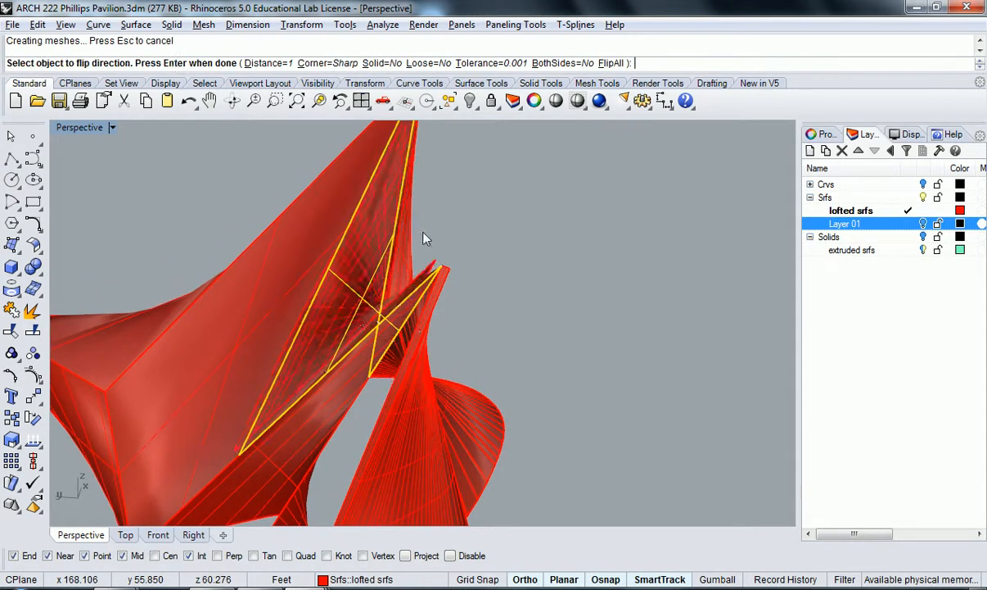
{"action": "key", "text": "Return"}
Step: Examine the seam between the offset surface and the wall polysurface from several angles
{"action": "scroll", "coordinate": [401, 311], "scroll_direction": "up", "scroll_amount": 10}
{"action": "right_click_drag", "start_coordinate": [373, 321], "coordinate": [598, 371]}
{"action": "left_click", "coordinate": [598, 371]}
{"action": "scroll", "coordinate": [564, 331], "scroll_direction": "up", "scroll_amount": 10}
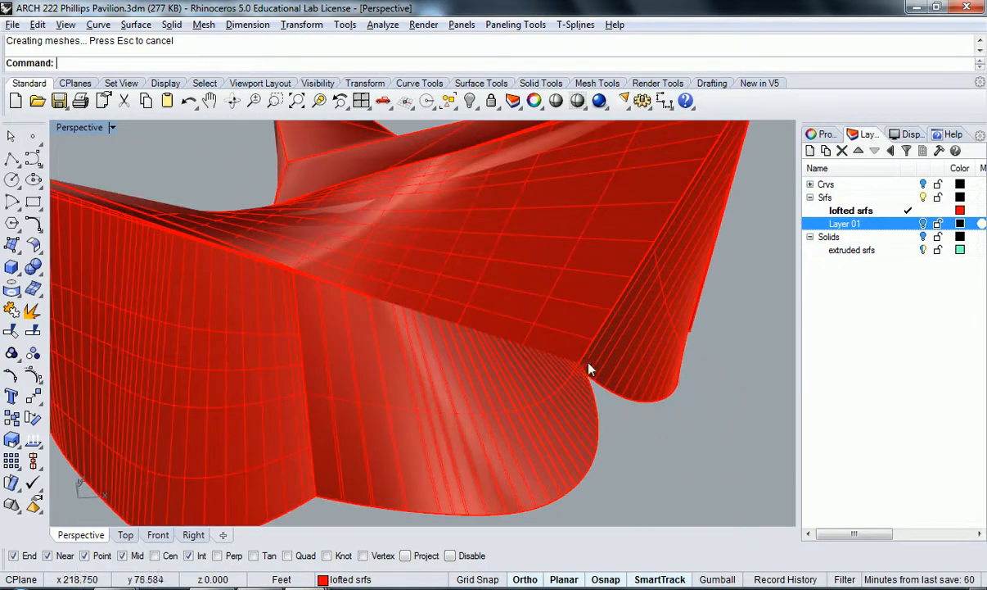
{"action": "right_click_drag", "start_coordinate": [488, 337], "coordinate": [554, 397]}
{"action": "scroll", "coordinate": [491, 359], "scroll_direction": "down", "scroll_amount": 5}
{"action": "right_click_drag", "start_coordinate": [491, 359], "coordinate": [467, 322]}
{"action": "left_click", "coordinate": [473, 322]}
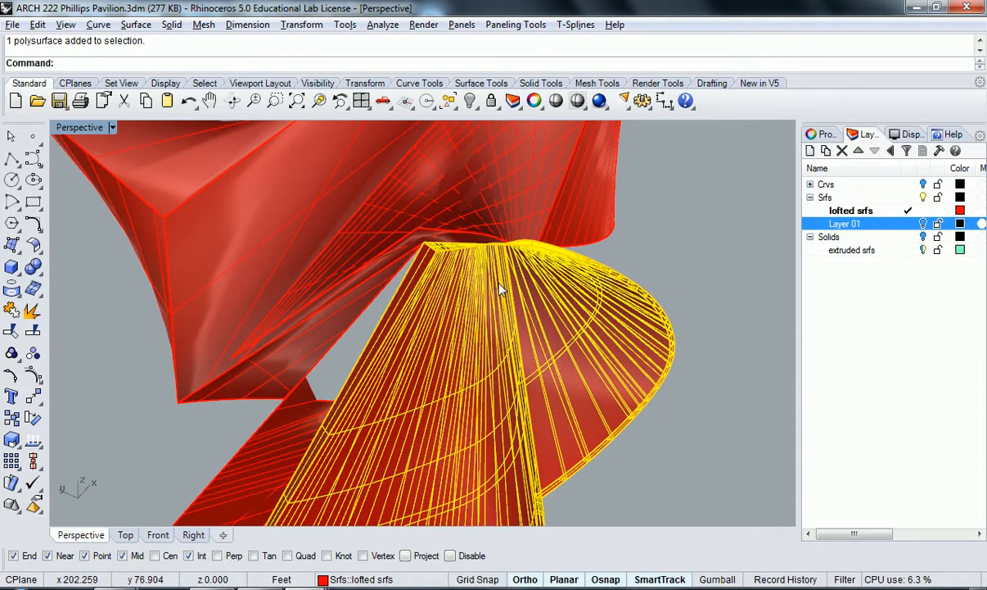
{"action": "key", "text": "Escape"}
{"action": "right_click_drag", "start_coordinate": [503, 287], "coordinate": [432, 297]}
Step: Try to extend the wall's upper sloping edge toward the offset surface with ExtendSrf, using a line extension
{"action": "type", "text": "ndSrf"}
{"action": "key", "text": "Return"}
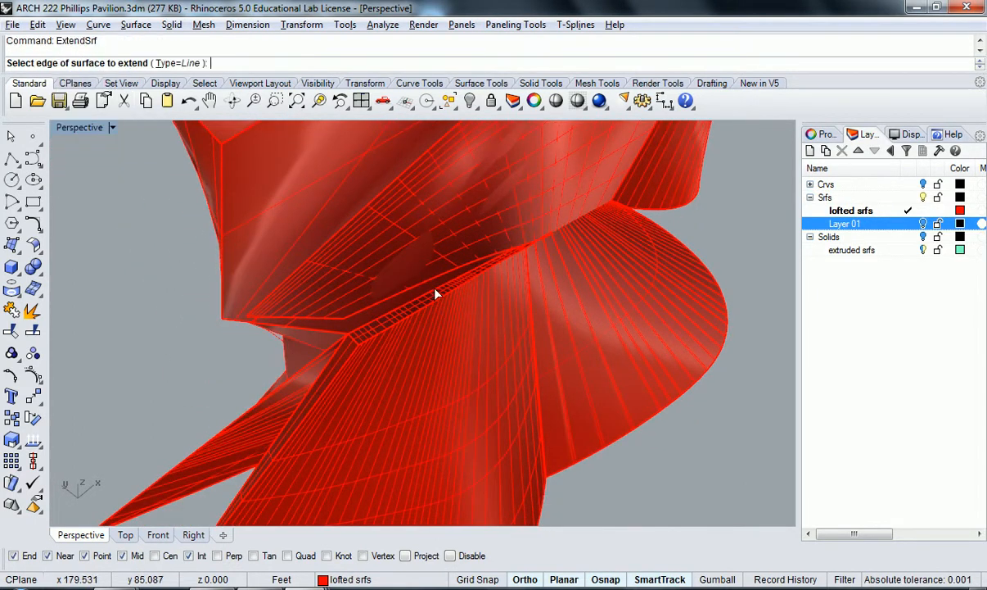
{"action": "left_click", "coordinate": [434, 309]}
{"action": "left_click", "coordinate": [479, 340]}
{"action": "right_click_drag", "start_coordinate": [463, 324], "coordinate": [390, 289]}
{"action": "key", "text": "Return"}
{"action": "key", "text": "ctrl+z"}
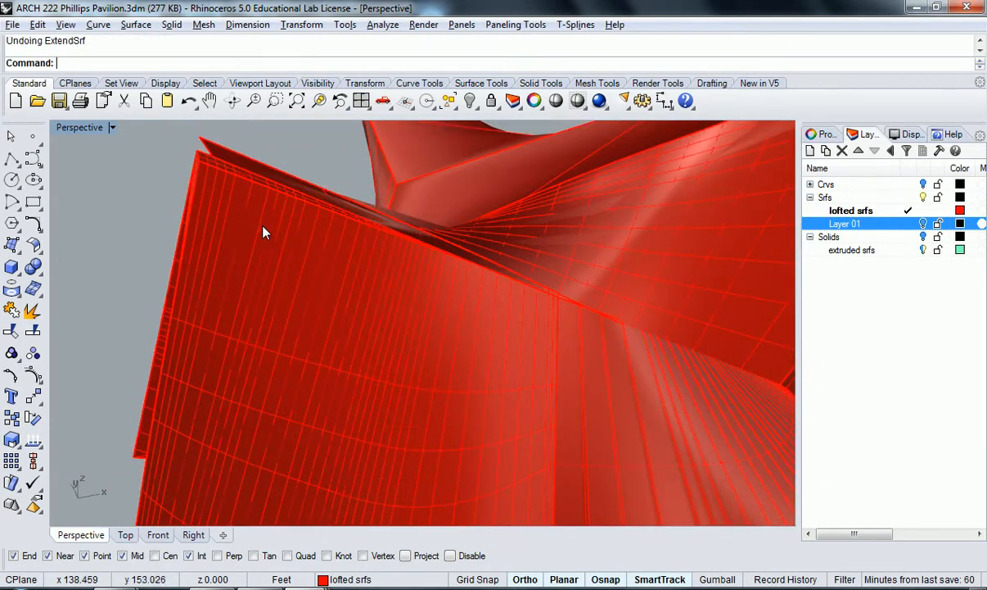
Step: Try extending the upper sloping edge of the wall's outer face with an extension factor of 5
{"action": "key", "text": "Return"}
{"action": "left_click", "coordinate": [230, 175]}
{"action": "left_click", "coordinate": [282, 212]}
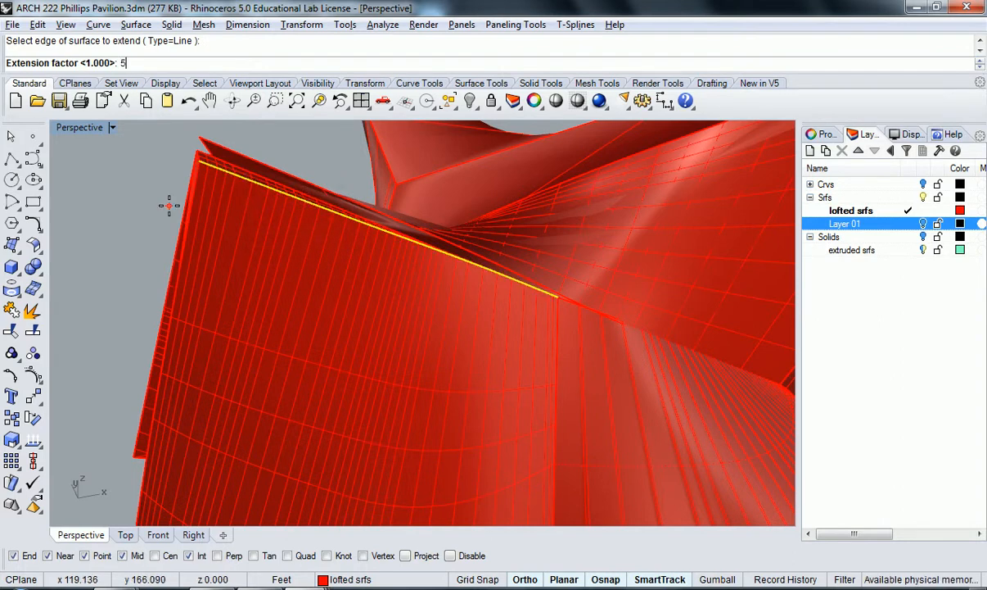
{"action": "key", "text": "ctrl+z"}
Step: Extend the two upper sloping edges of the wall's inner and outer faces past the closing strip
{"action": "key", "text": "Return"}
{"action": "right_click_drag", "start_coordinate": [186, 206], "coordinate": [438, 254]}
{"action": "left_click", "coordinate": [251, 221]}
{"action": "left_click", "coordinate": [296, 243]}
{"action": "key", "text": "Return"}
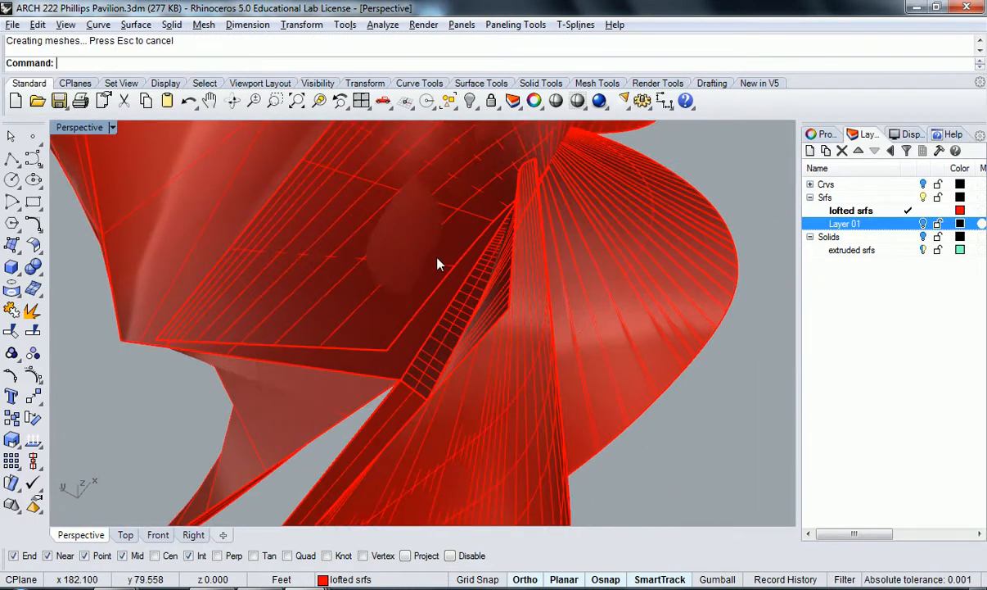
{"action": "left_click", "coordinate": [426, 317]}
{"action": "key", "text": "Return"}
{"action": "right_click_drag", "start_coordinate": [426, 316], "coordinate": [388, 278]}
{"action": "scroll", "coordinate": [393, 309], "scroll_direction": "down", "scroll_amount": 5}
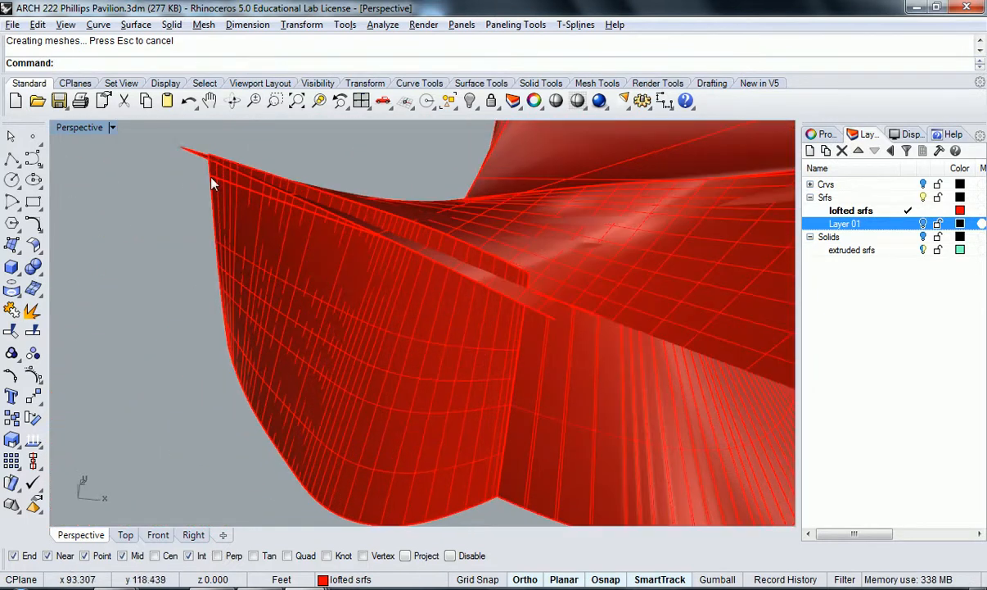
{"action": "scroll", "coordinate": [212, 162], "scroll_direction": "down", "scroll_amount": 5}
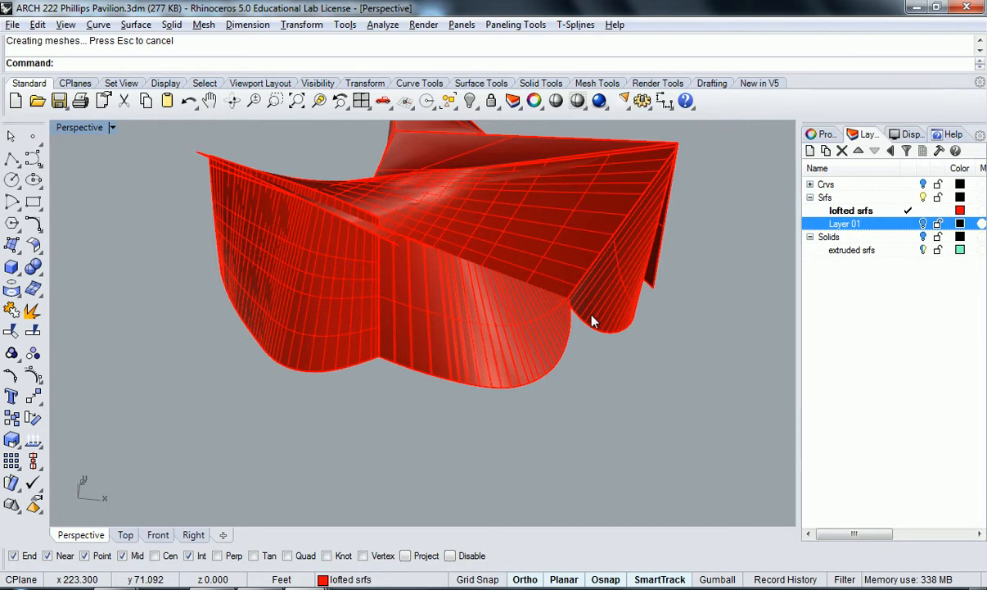
Step: Undo the wall's edge extensions and the offset of the neighbouring surface
{"action": "key", "text": "ctrl+z"}
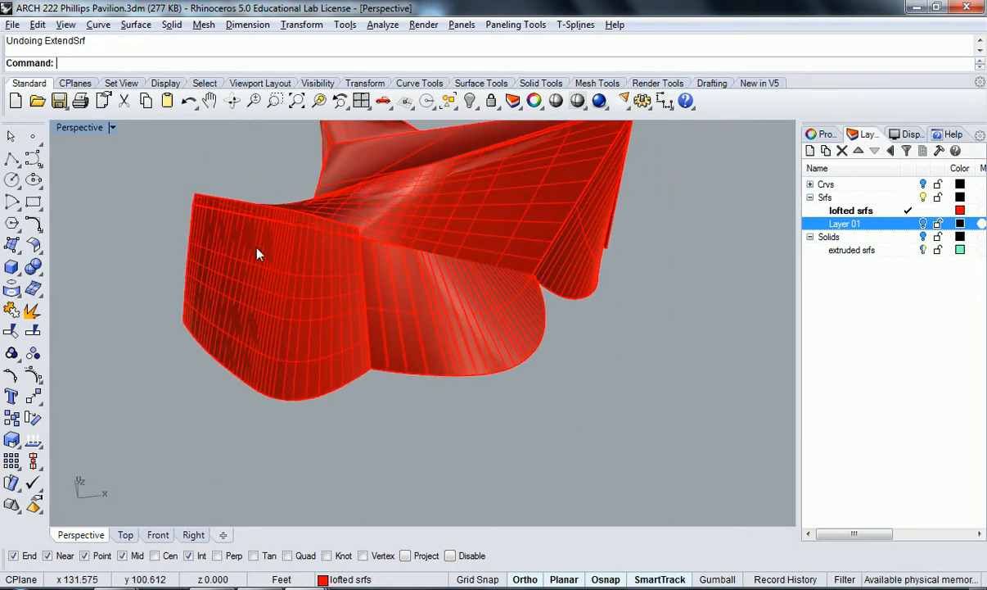
{"action": "key", "text": "ctrl+z"}
{"action": "right_click_drag", "start_coordinate": [250, 252], "coordinate": [420, 248]}
{"action": "key", "text": "ctrl+z"}
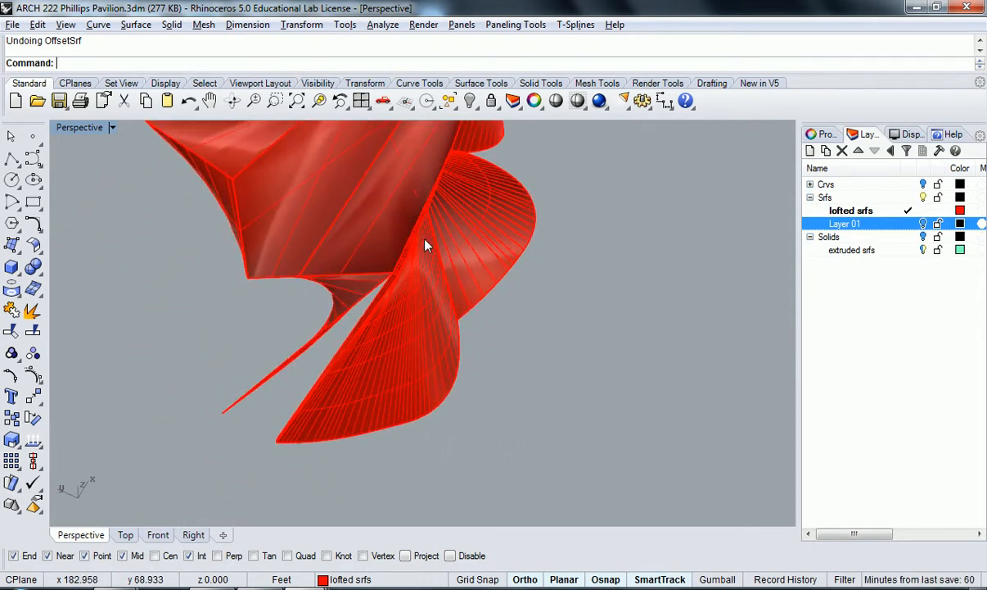
Step: Try to extend the wall's upper sloping edge along its closing strip
{"action": "right_click_drag", "start_coordinate": [489, 198], "coordinate": [375, 238]}
{"action": "mouse_move", "coordinate": [439, 273]}
{"action": "right_mouse_down"}
{"action": "mouse_move", "coordinate": [481, 273]}
{"action": "mouse_move", "coordinate": [440, 274]}
{"action": "right_mouse_up"}
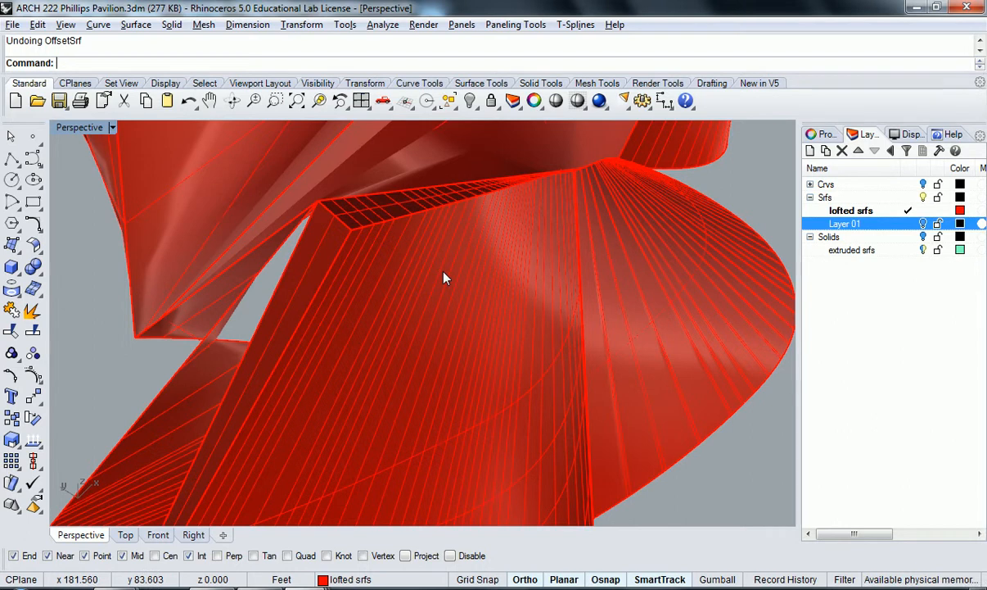
{"action": "right_click_drag", "start_coordinate": [445, 278], "coordinate": [446, 222]}
{"action": "left_click", "coordinate": [446, 223]}
{"action": "right_click_drag", "start_coordinate": [640, 362], "coordinate": [365, 361]}
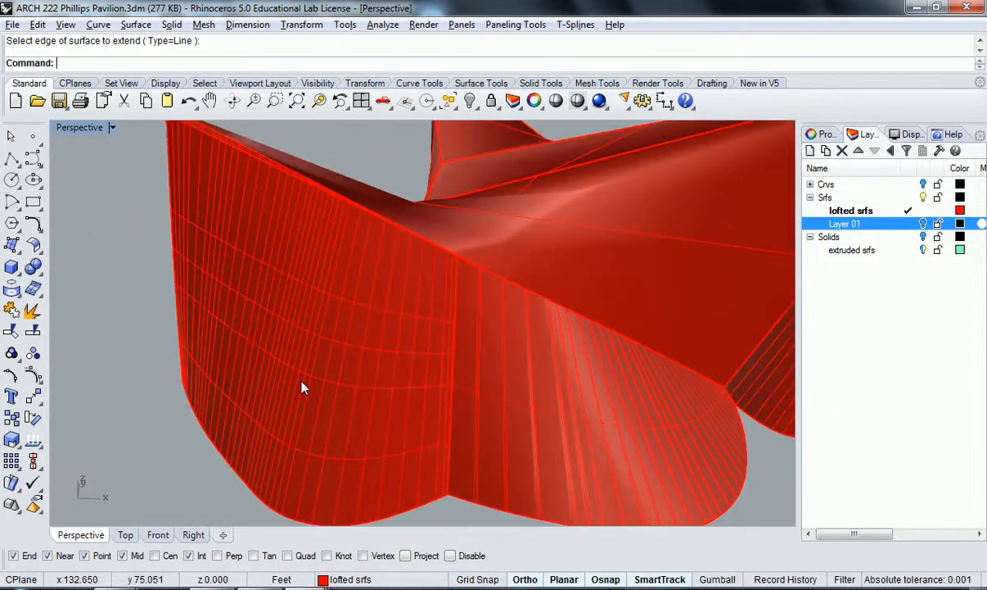